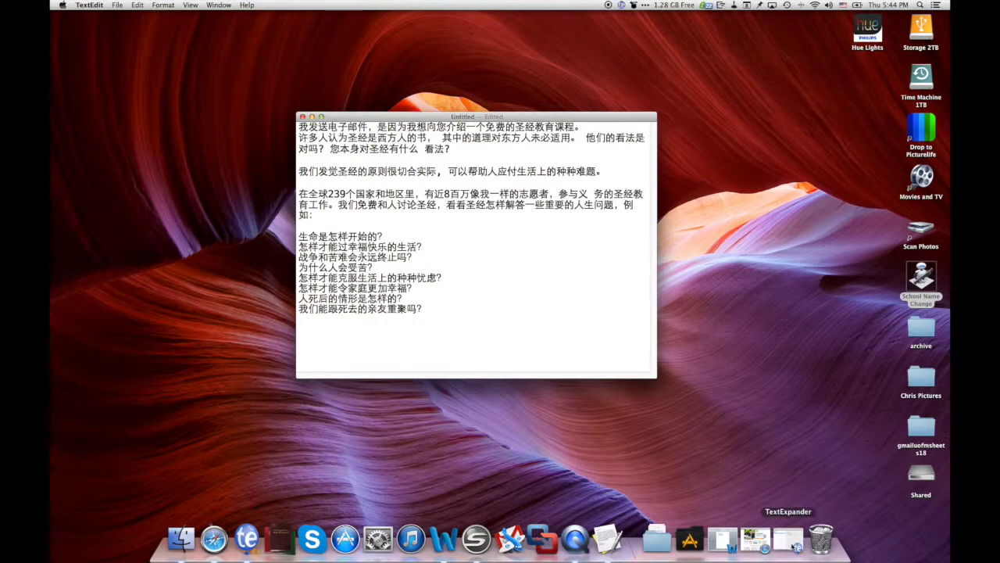
Create a snippet in TextExpander's Demo group and fill it with the entire Chinese message copied from the TextEdit document.
left_click(788, 541)
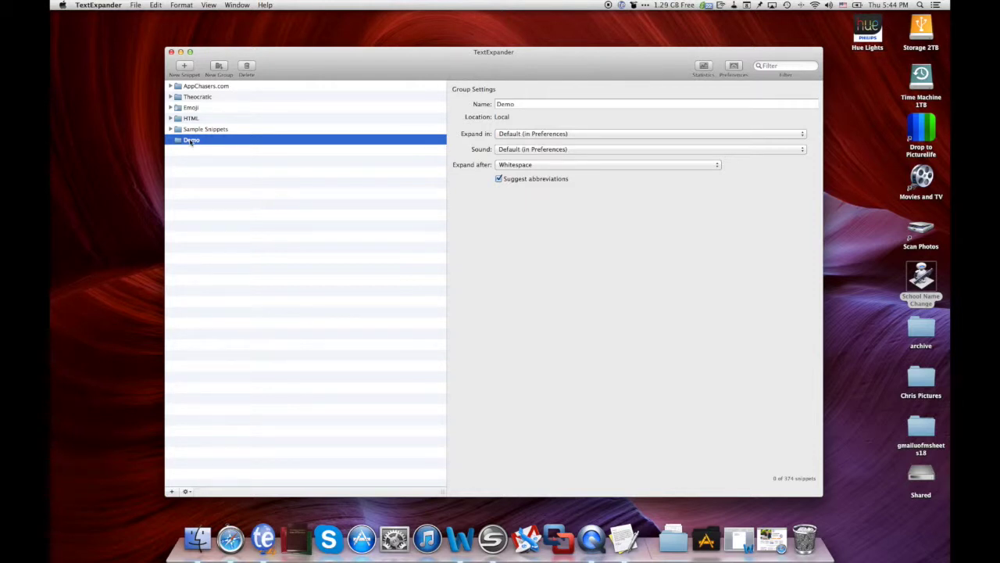
left_click(184, 67)
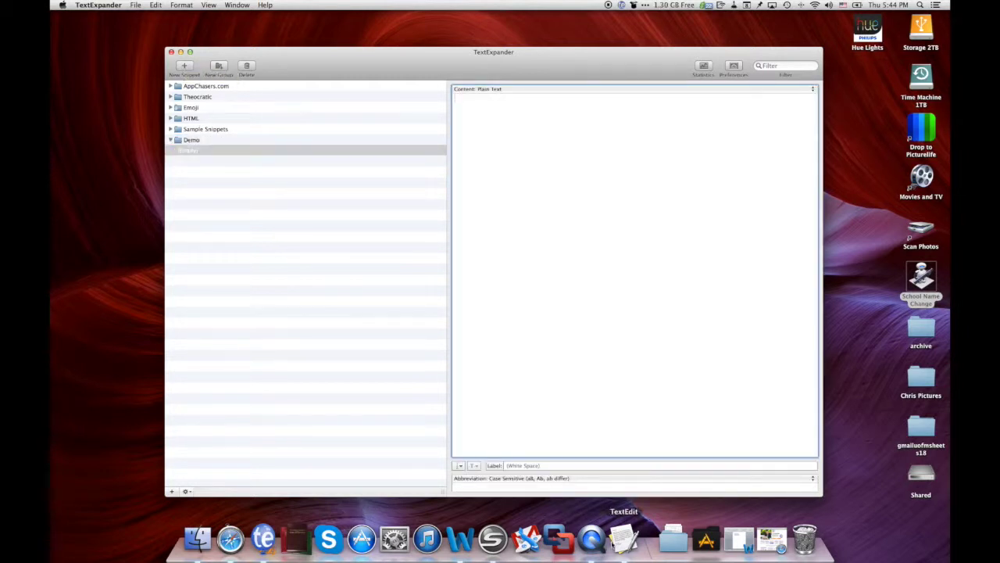
left_click(624, 545)
left_click_drag(485, 363, 297, 118)
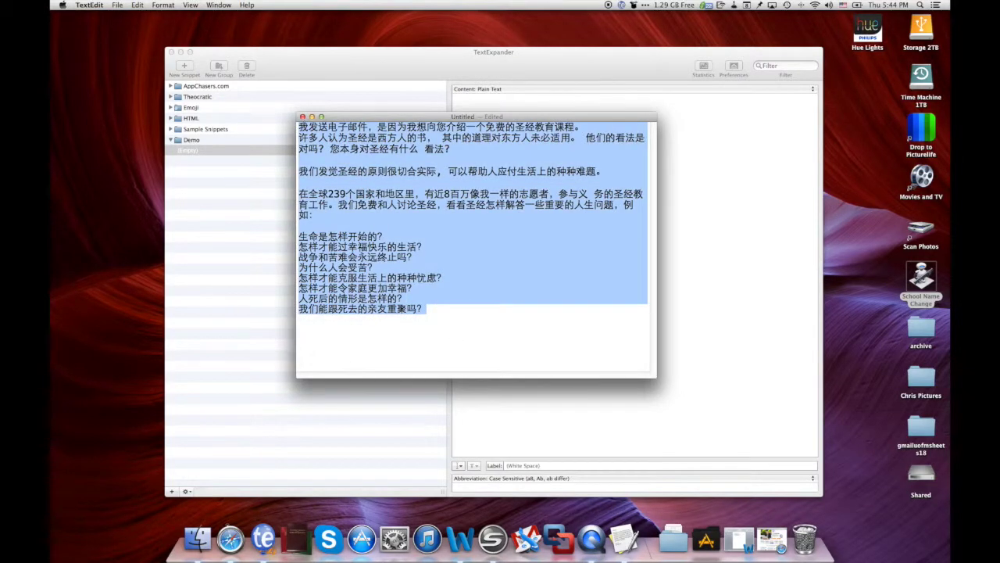
right_click(336, 149)
left_click(353, 186)
key("super+Tab")
right_click(500, 118)
left_click(515, 141)
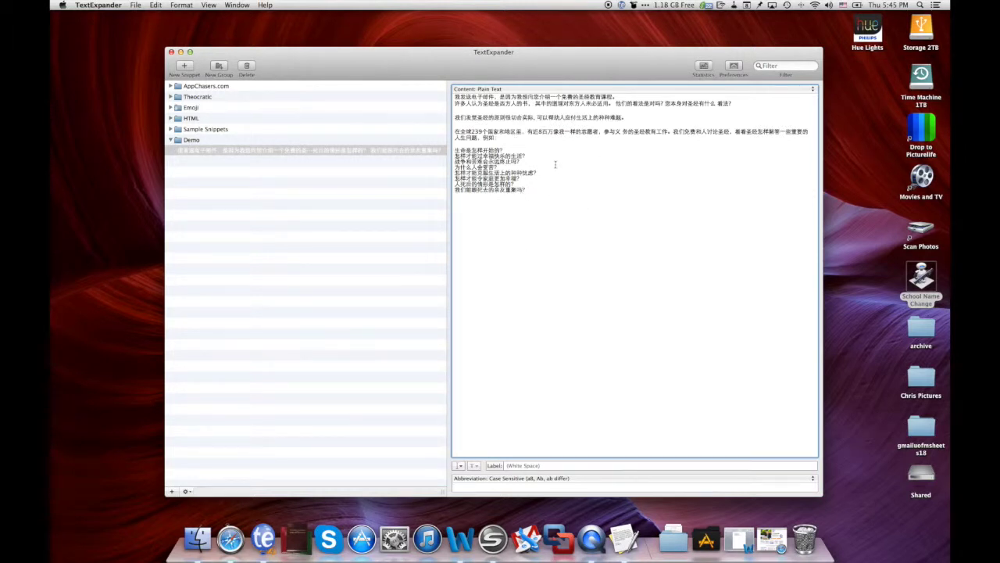
Set the Chinese message snippet's abbreviation to "ch-email".
left_click(470, 487)
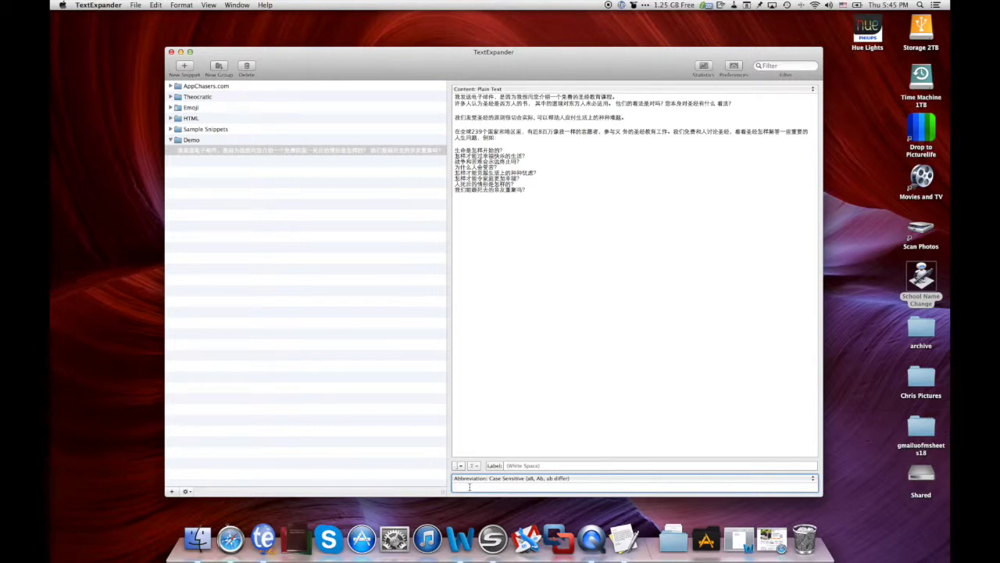
type("ch-email")
left_click(383, 351)
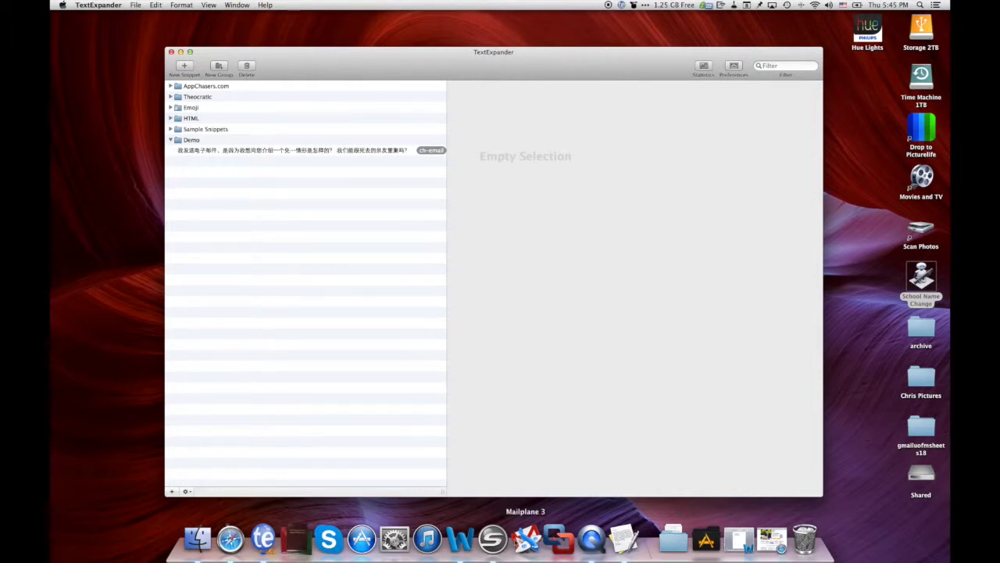
In TextEdit, replace the document's text by expanding the Chinese message snippet, and close the document without saving.
left_click(624, 539)
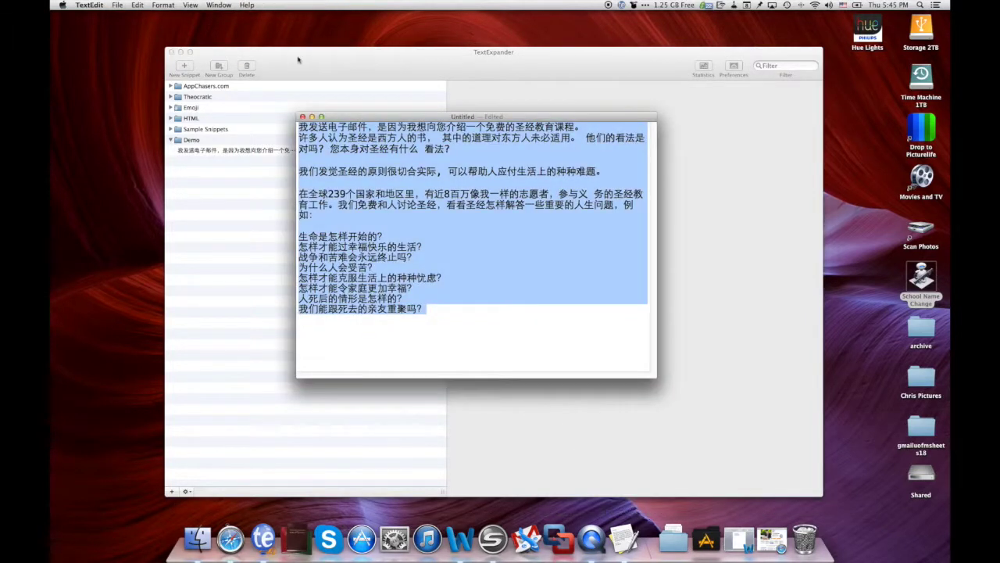
key("BackSpace")
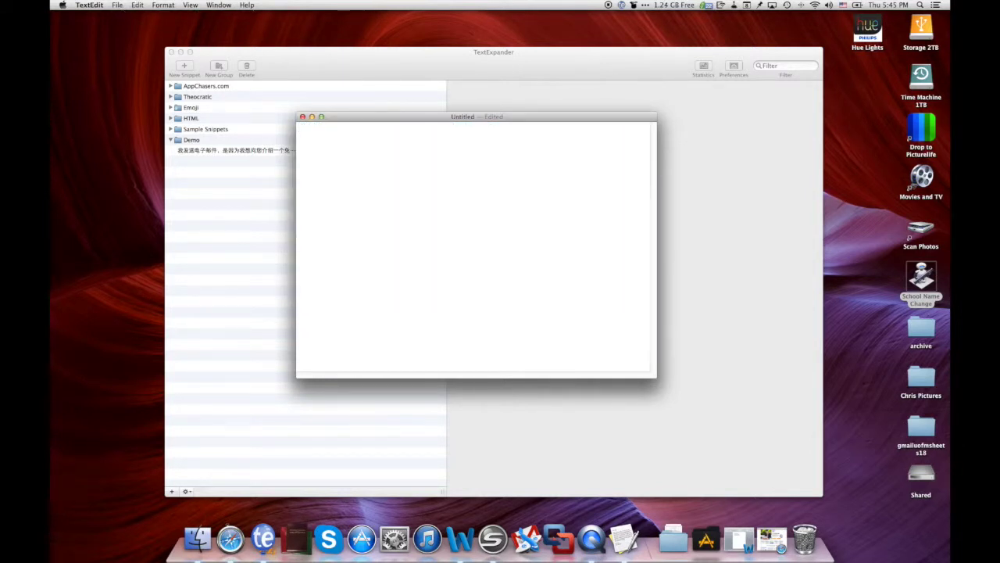
type("chinese")
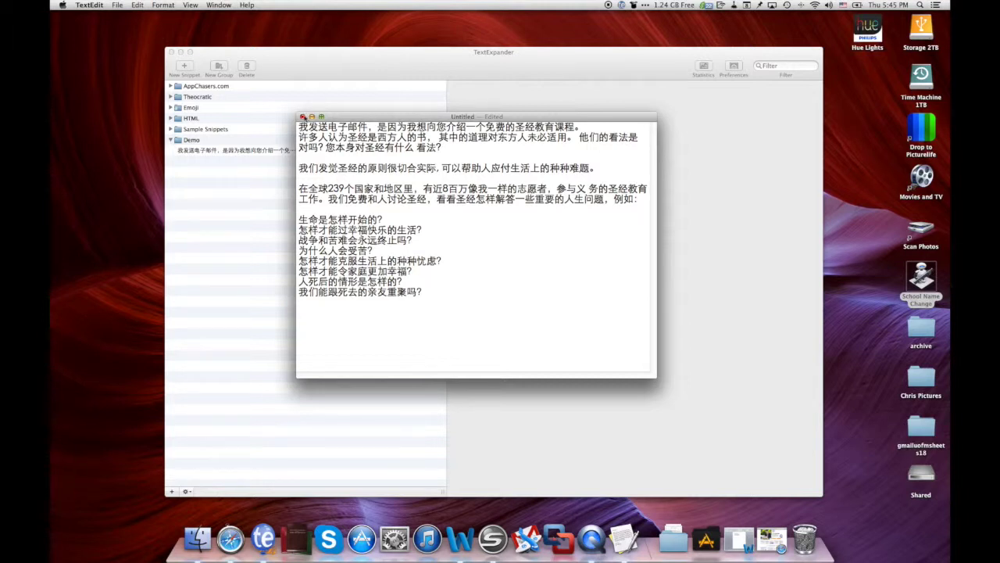
left_click(302, 116)
left_click(445, 254)
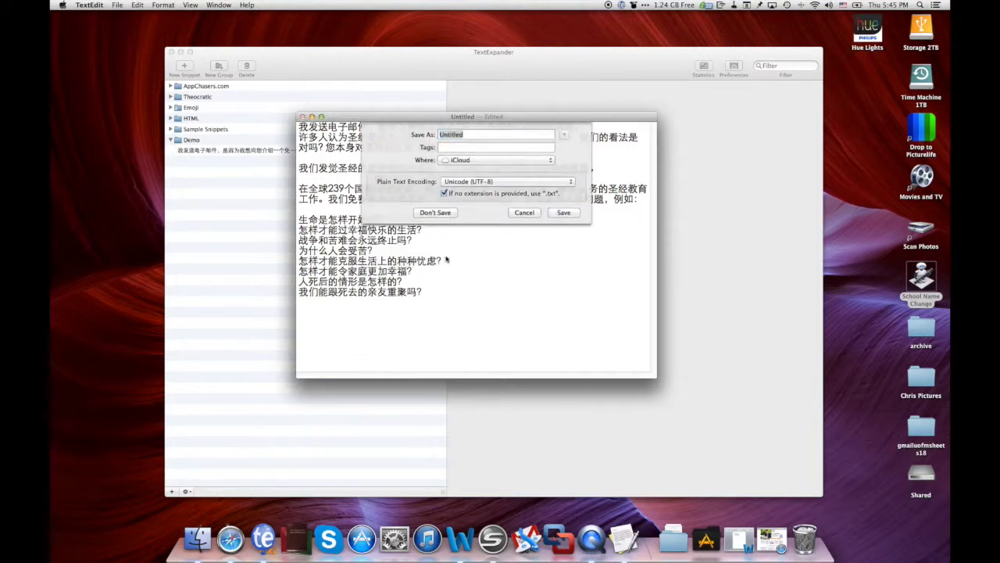
Switch to Word and copy the three-line coloured Assembly Hall address.
left_click(463, 539)
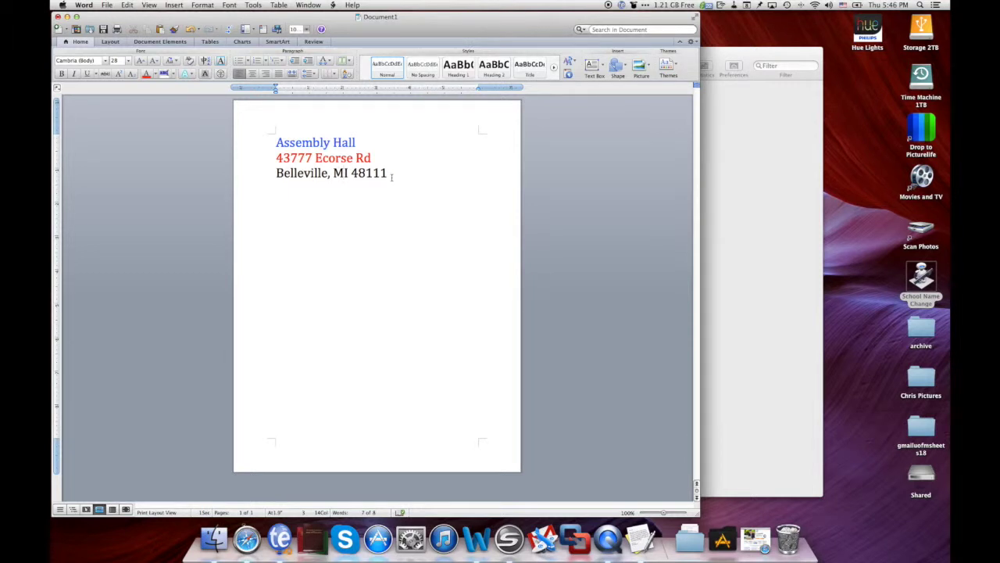
left_click_drag(391, 176, 277, 142)
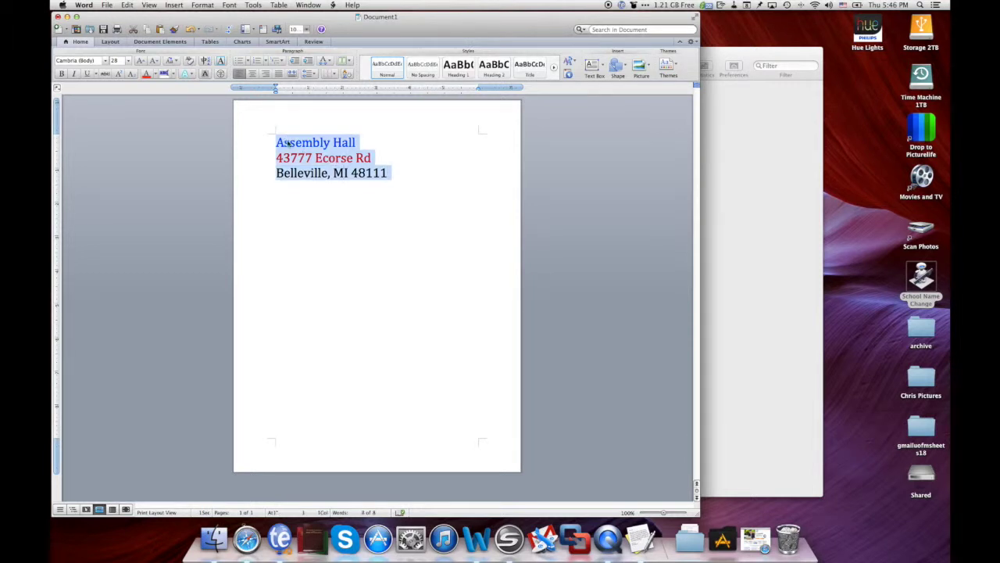
right_click(287, 144)
left_click(317, 154)
Create another TextExpander snippet in the Demo group with content type Formatted Text, Pictures, and paste in the copied address.
left_click(741, 217)
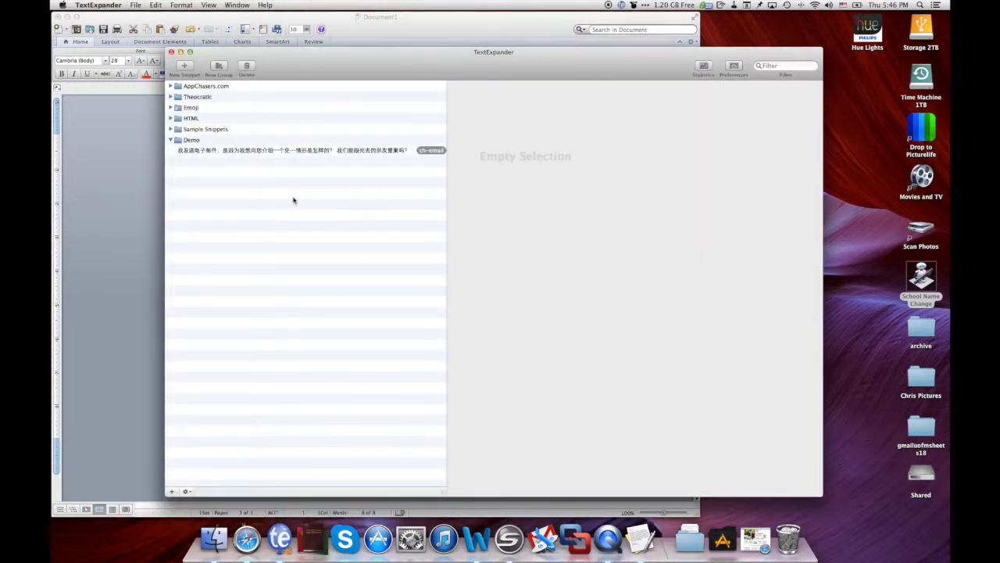
left_click(184, 67)
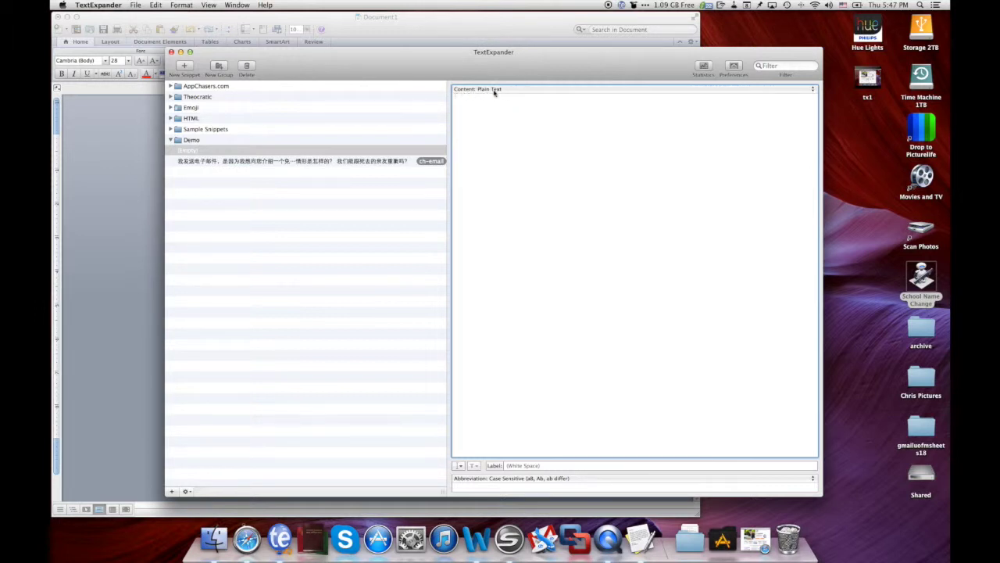
left_click(815, 91)
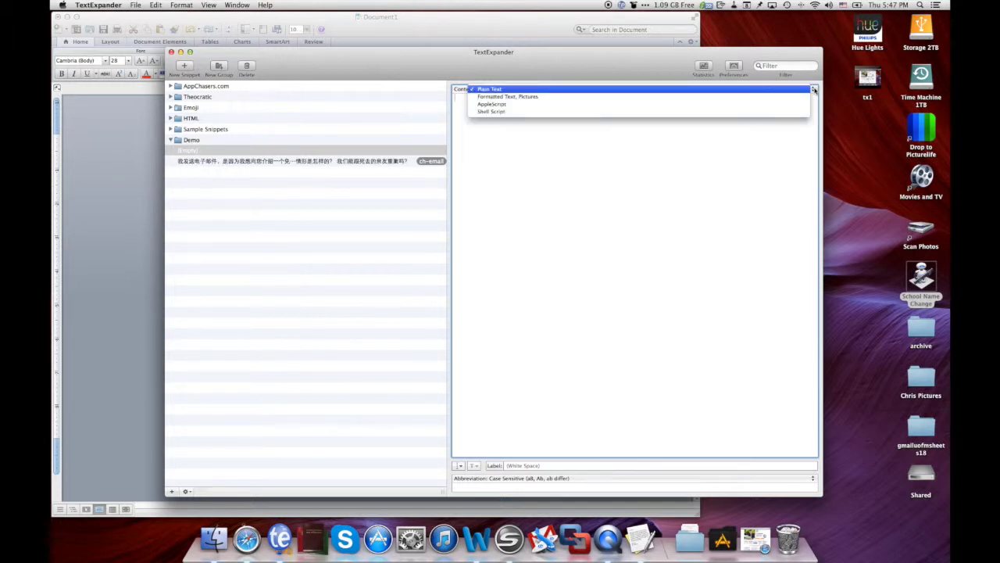
left_click(532, 97)
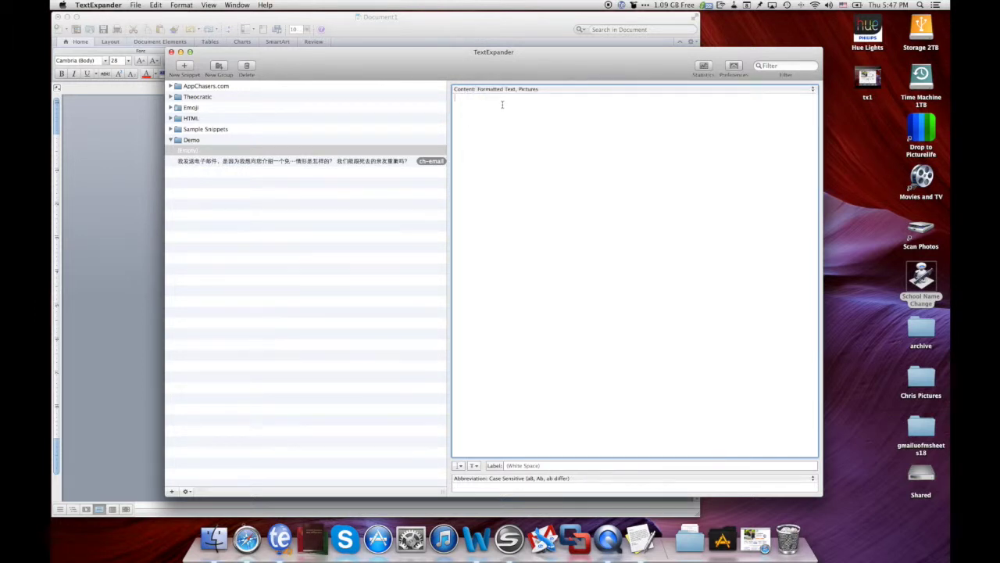
right_click(502, 107)
left_click(520, 125)
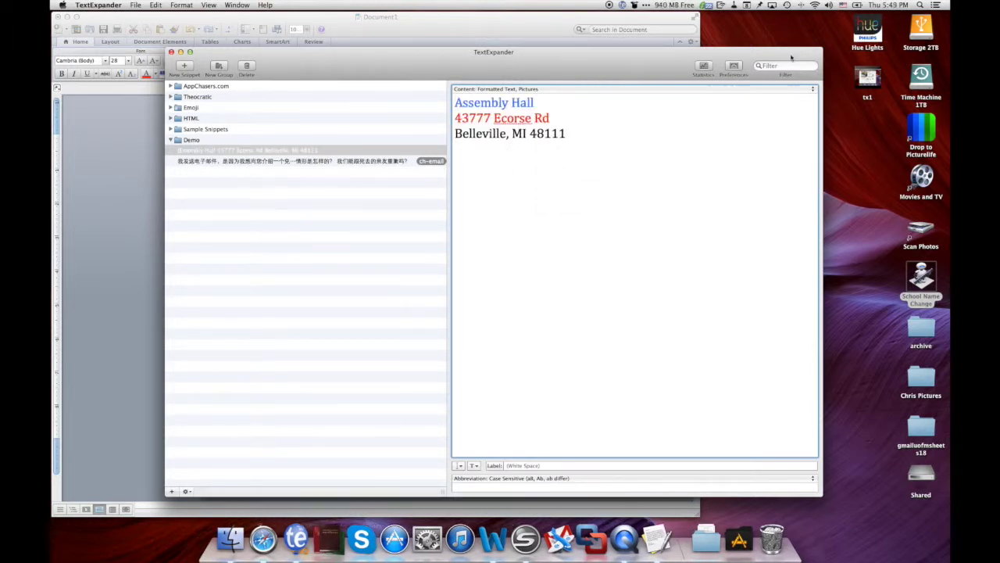
Paste the garden picture below the address and set the snippet's abbreviation to "ah".
key("super+v")
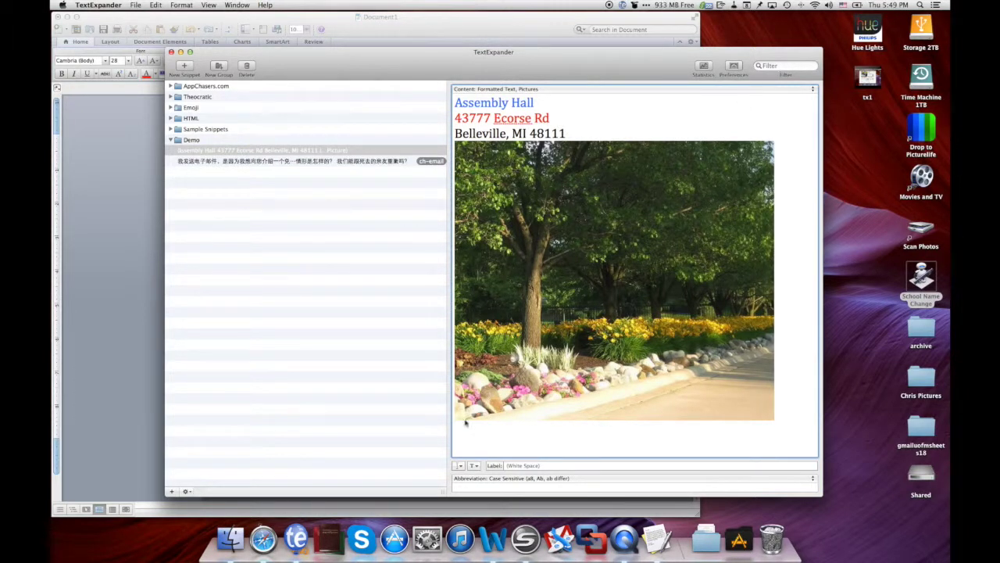
left_click(471, 485)
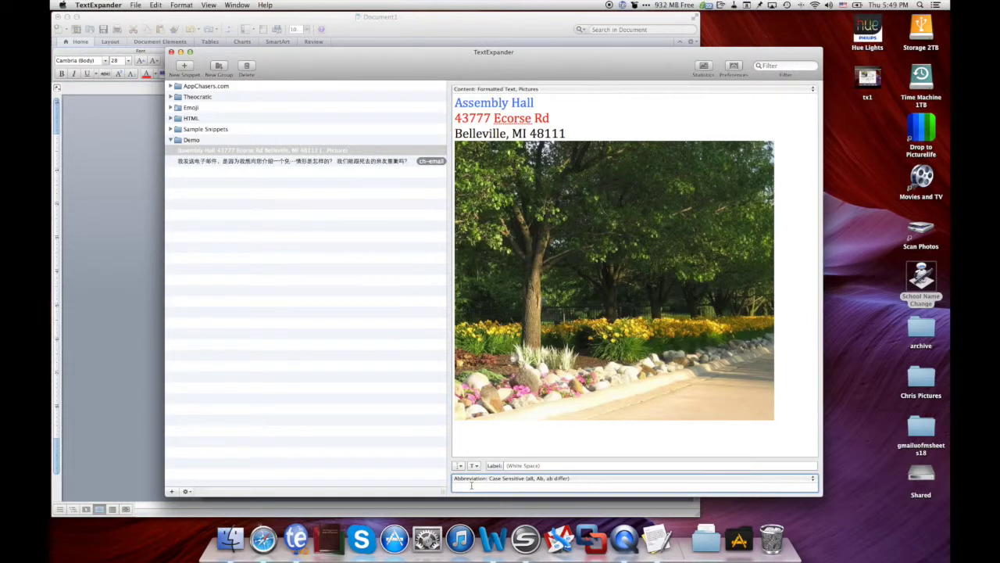
type("ah")
In Word, replace the existing address by expanding the "ah" snippet, and select the inserted picture.
left_click(315, 19)
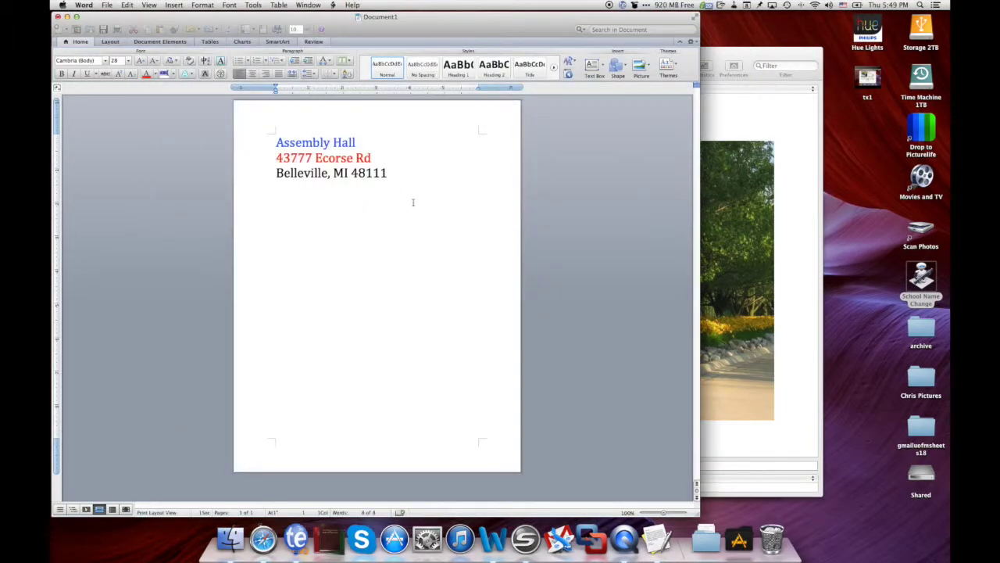
left_click_drag(413, 202, 266, 134)
key("super+x")
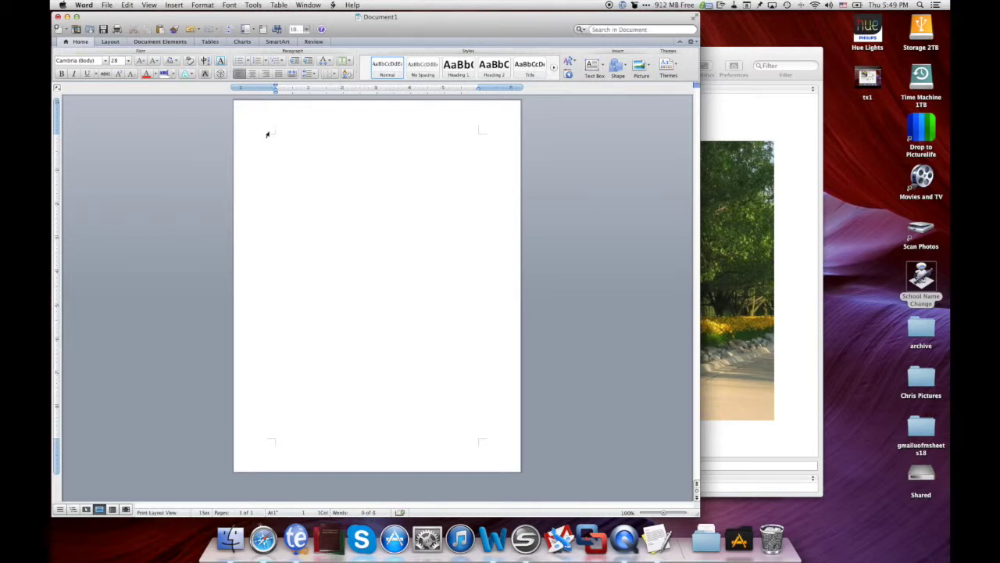
key("super+v")
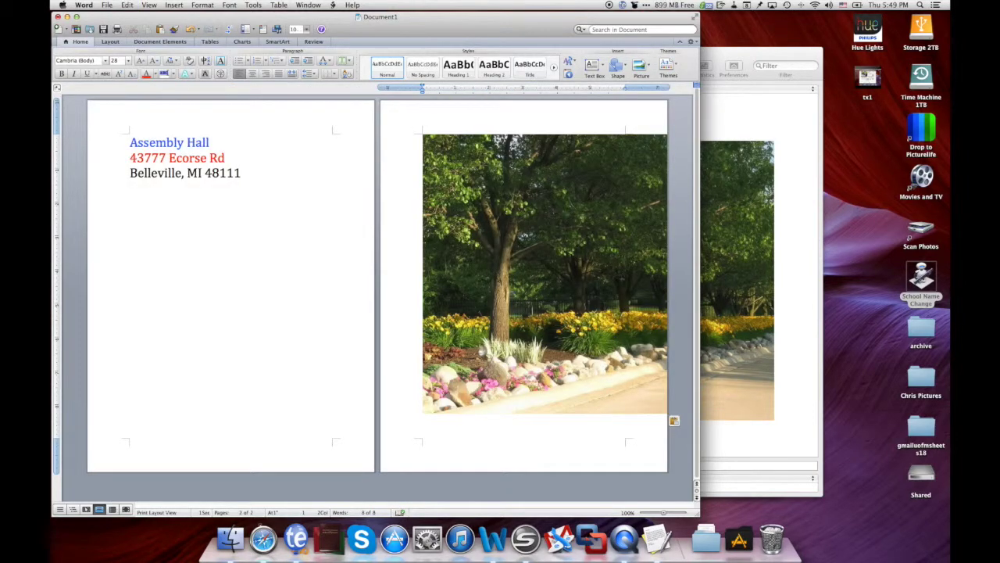
left_click(478, 354)
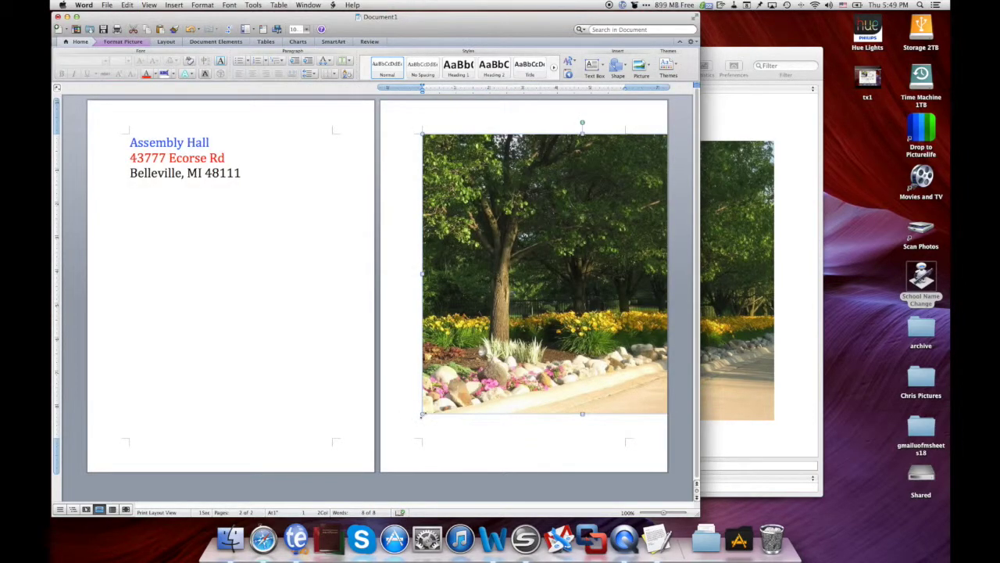
left_click_drag(478, 351, 465, 291)
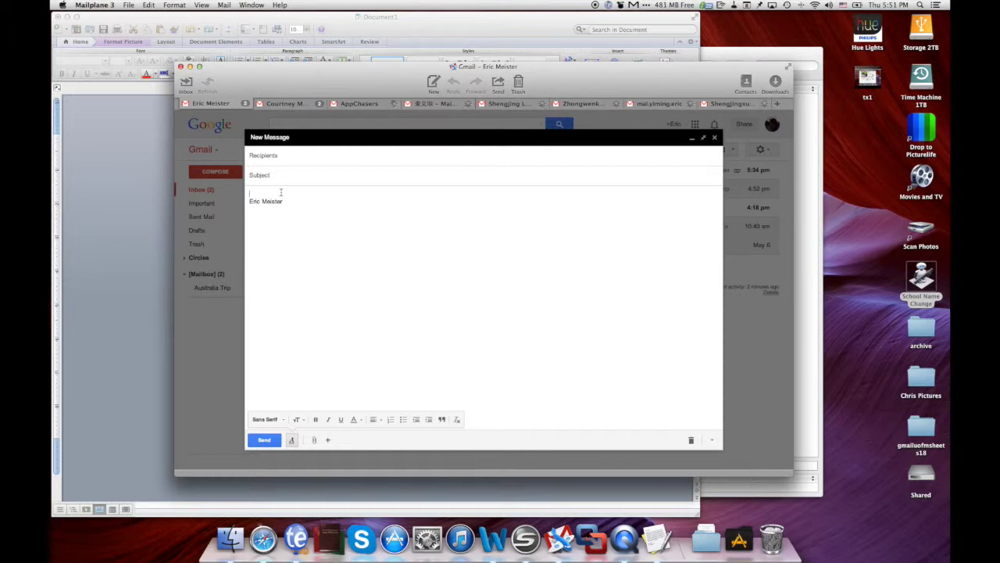
Expand the "ah" snippet in the body of the new Mailplane message and check its address and picture.
key("Return")
key("super+v")
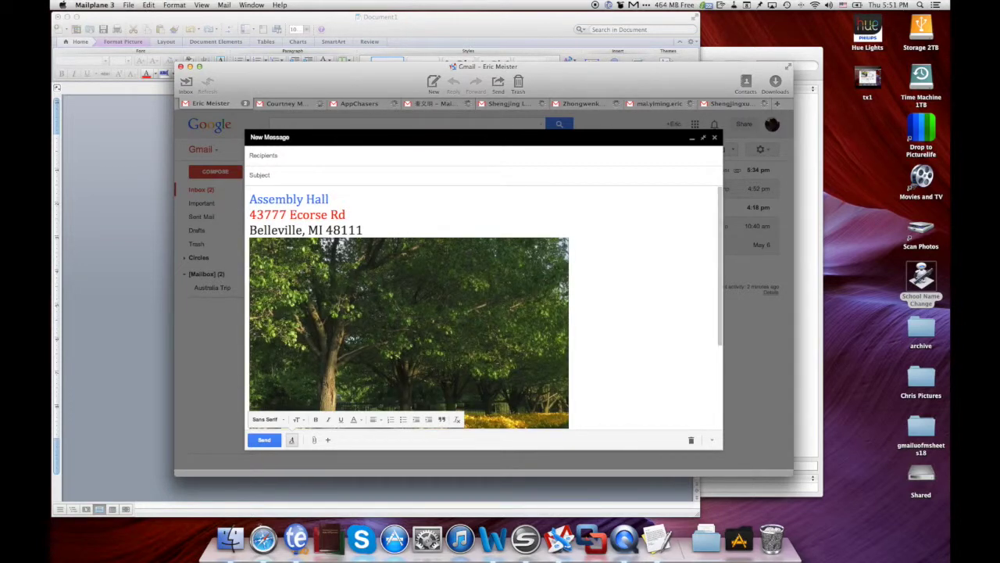
scroll(638, 294, "down", 3)
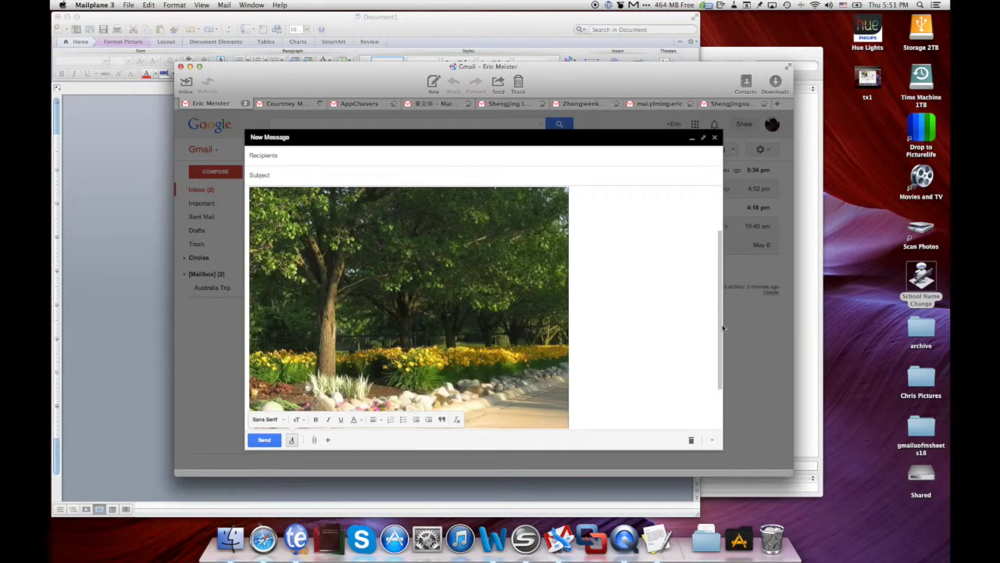
left_click_drag(722, 328, 720, 237)
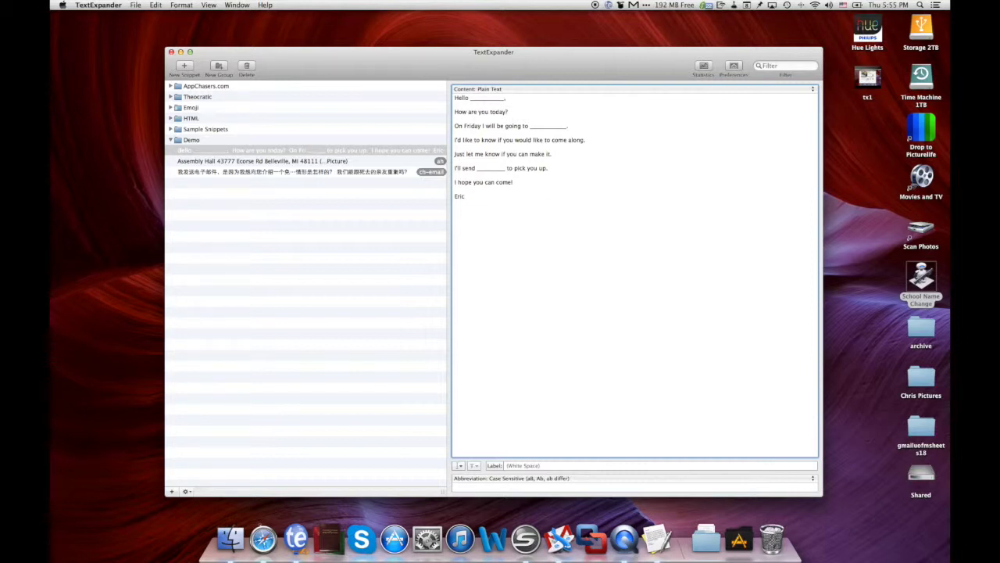
In TextExpander's invitation snippet, replace the blank after "Hello" with a single-line fill-in field named "name".
double_click(490, 99)
left_click(459, 466)
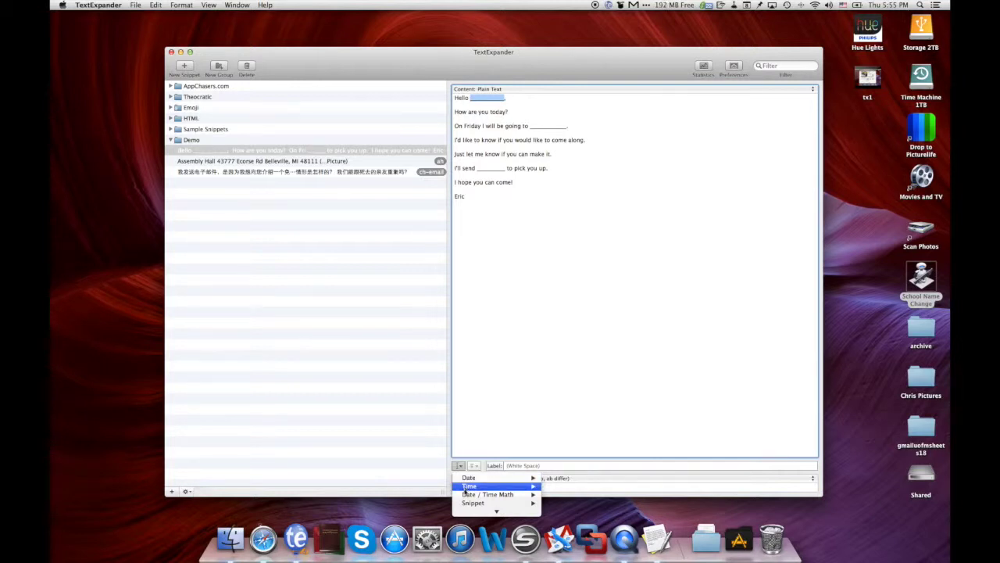
mouse_move(472, 475)
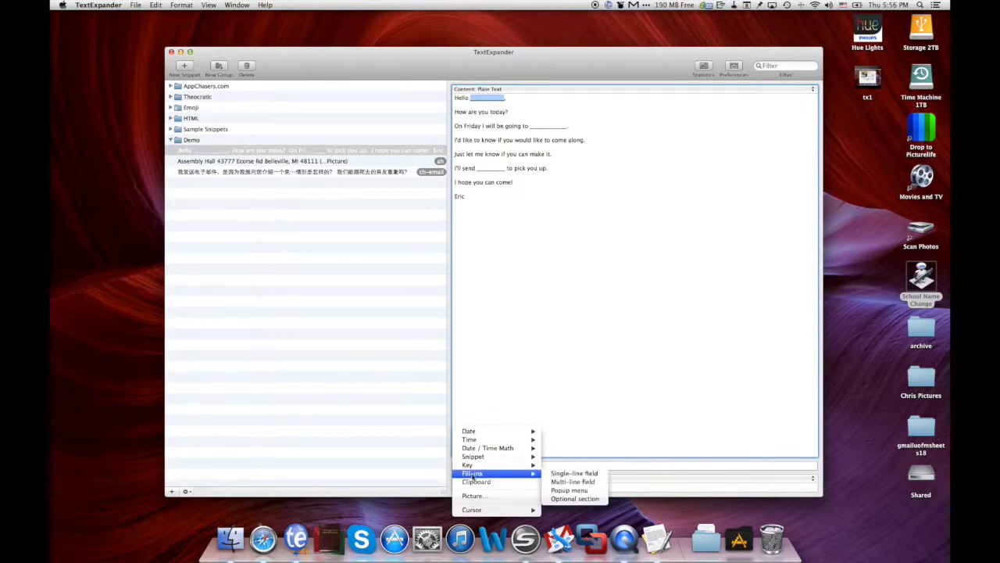
left_click(560, 474)
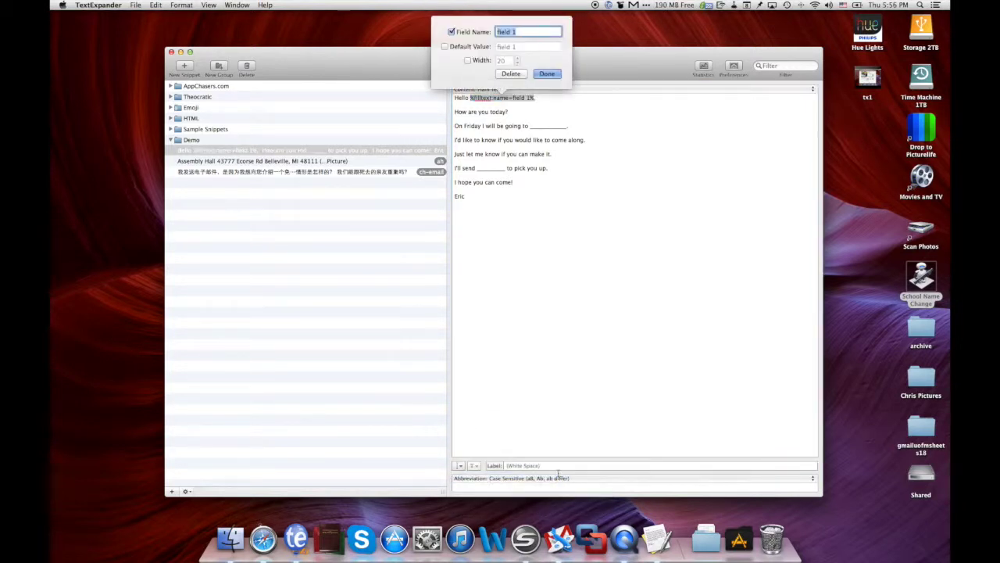
type("name")
left_click(545, 74)
Replace the blank after "On Friday I will be going to" with a single-line fill-in field named "place".
left_click(544, 126)
double_click(544, 126)
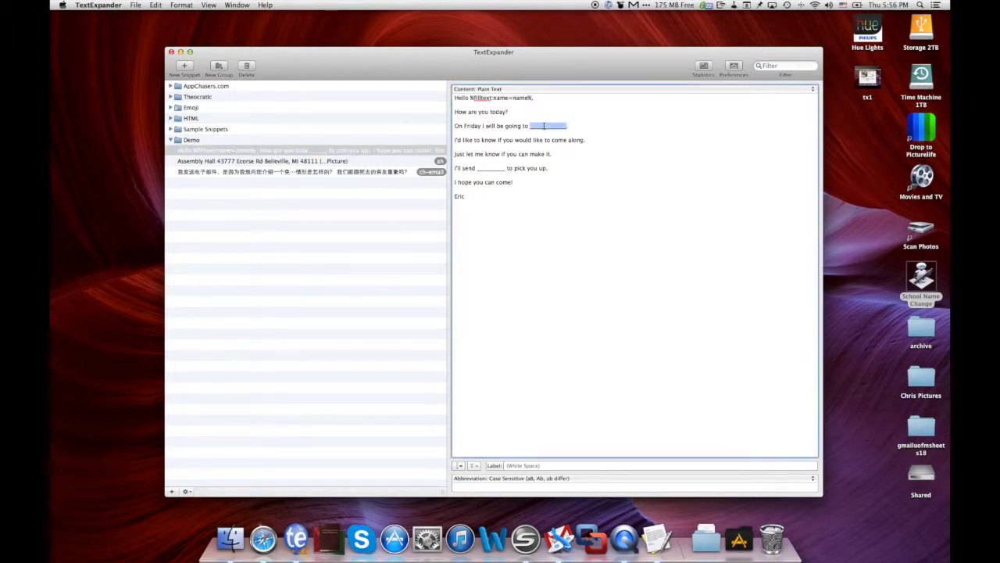
left_click(460, 465)
mouse_move(500, 502)
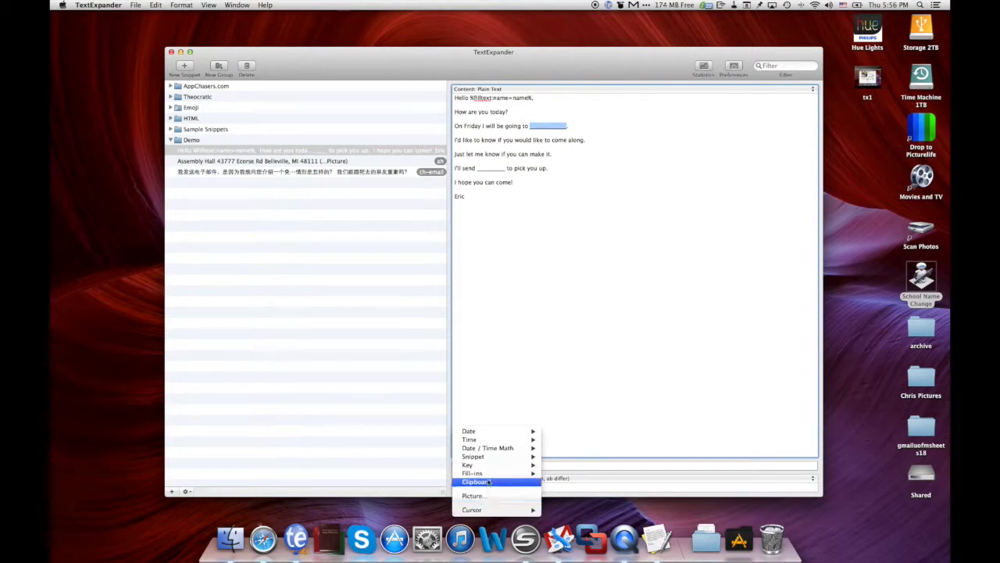
mouse_move(489, 475)
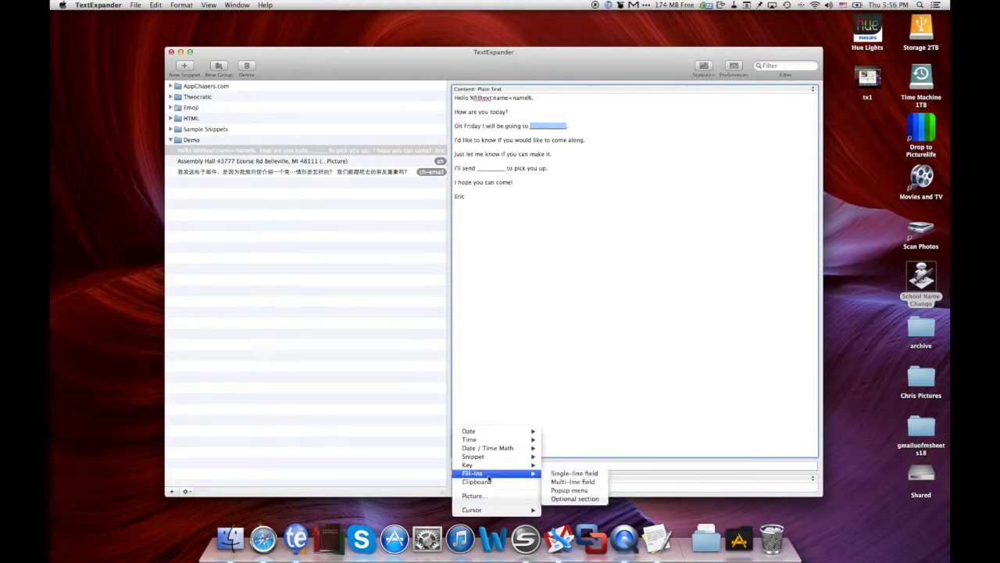
left_click(554, 475)
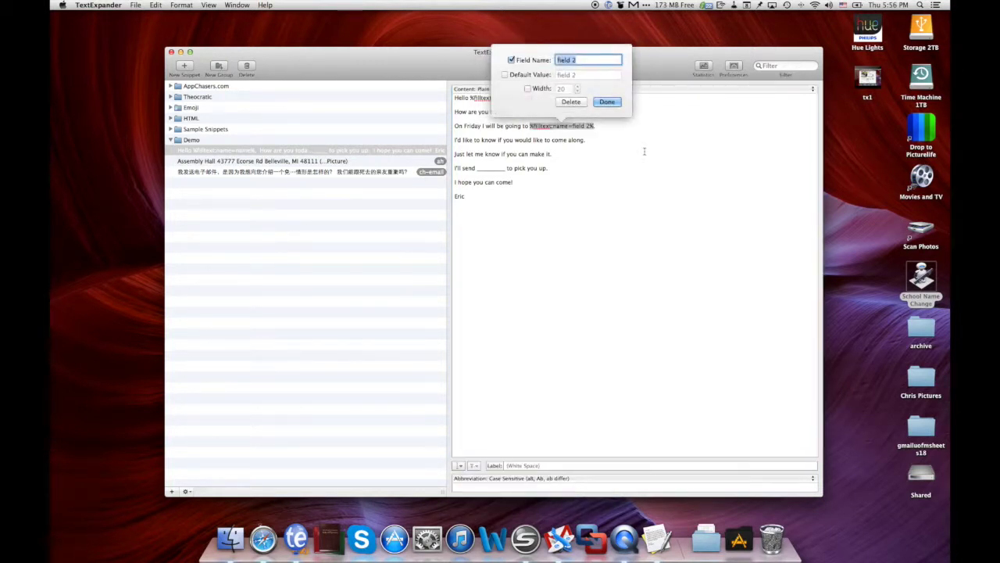
type("place")
left_click(607, 101)
Replace the blank after "I'll send" with a single-line fill-in field named "friend".
double_click(493, 168)
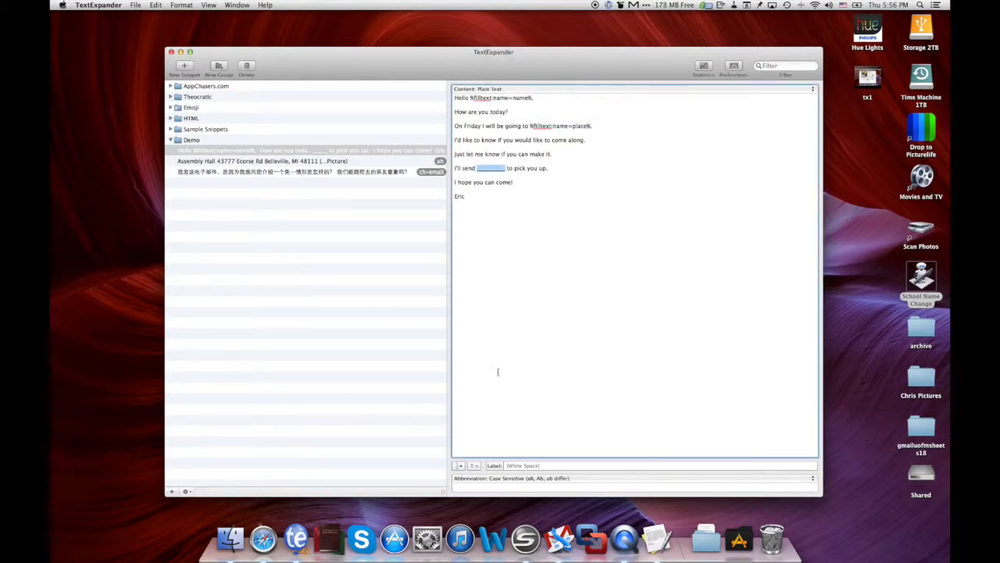
left_click(465, 467)
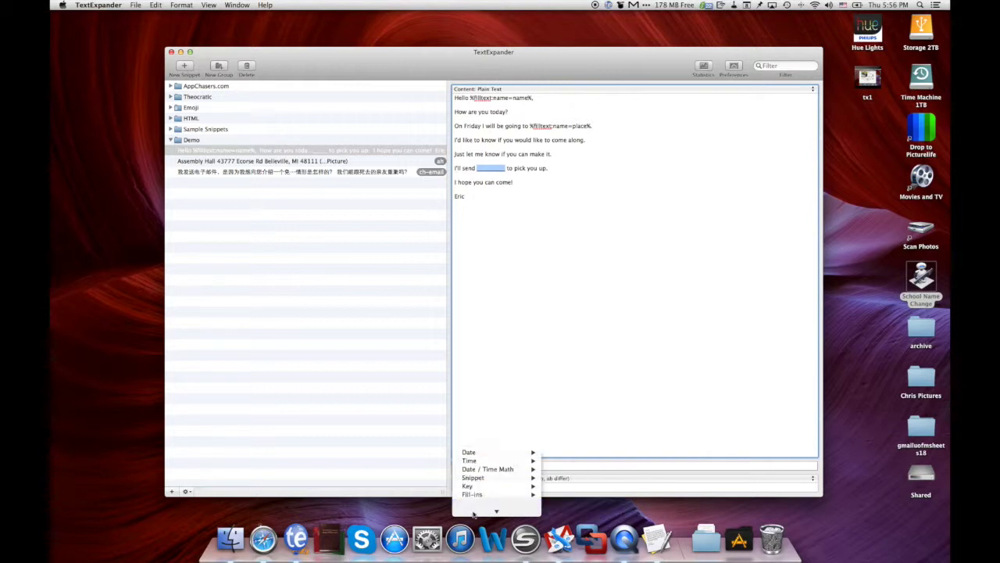
mouse_move(473, 473)
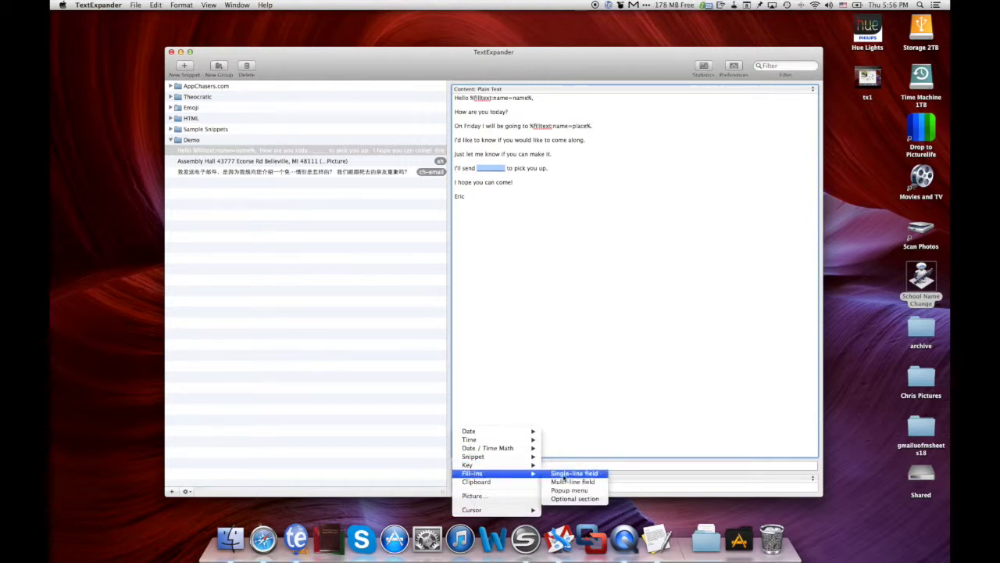
left_click(574, 473)
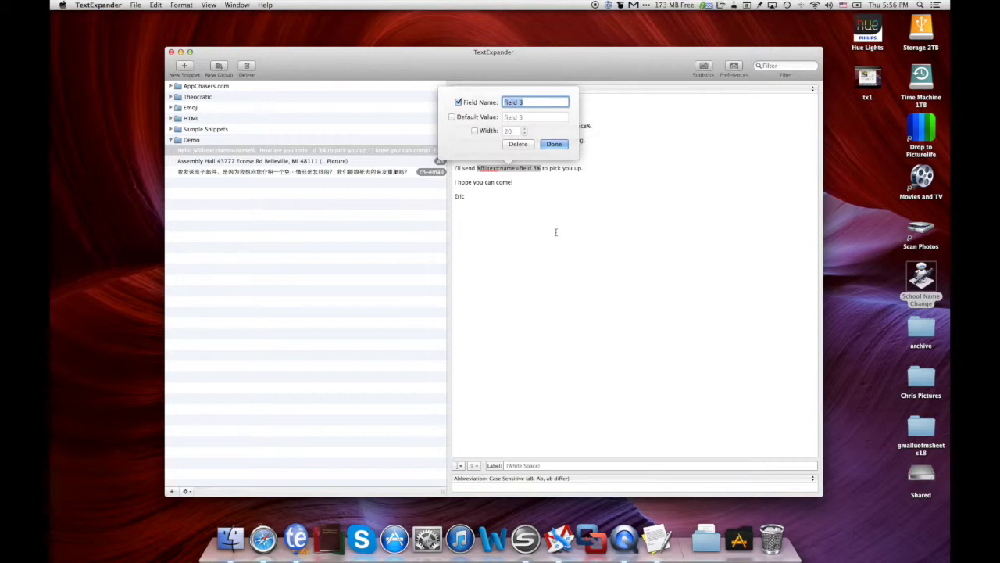
type("friend")
left_click(553, 144)
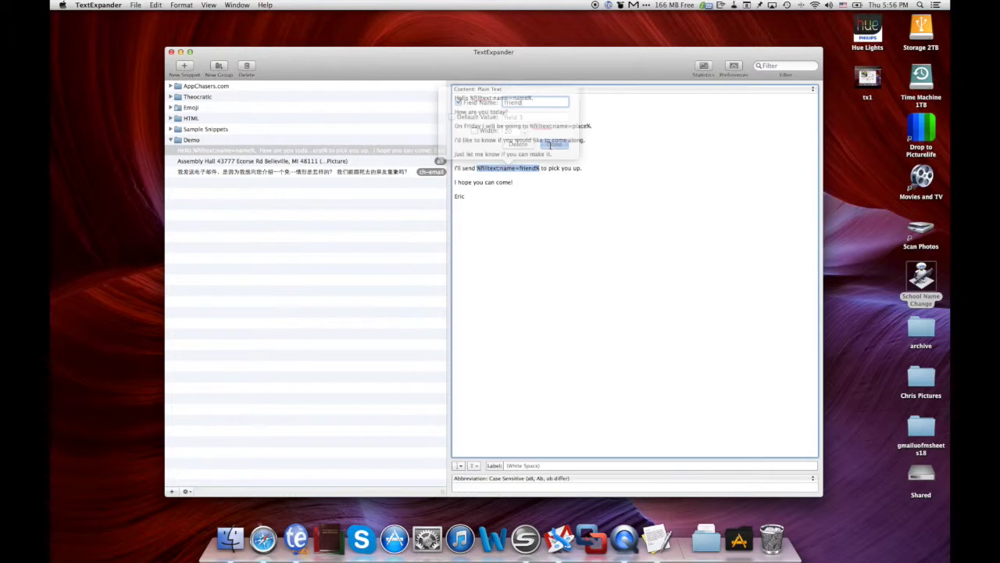
Set the invitation snippet's abbreviation to "eemail".
left_click(486, 488)
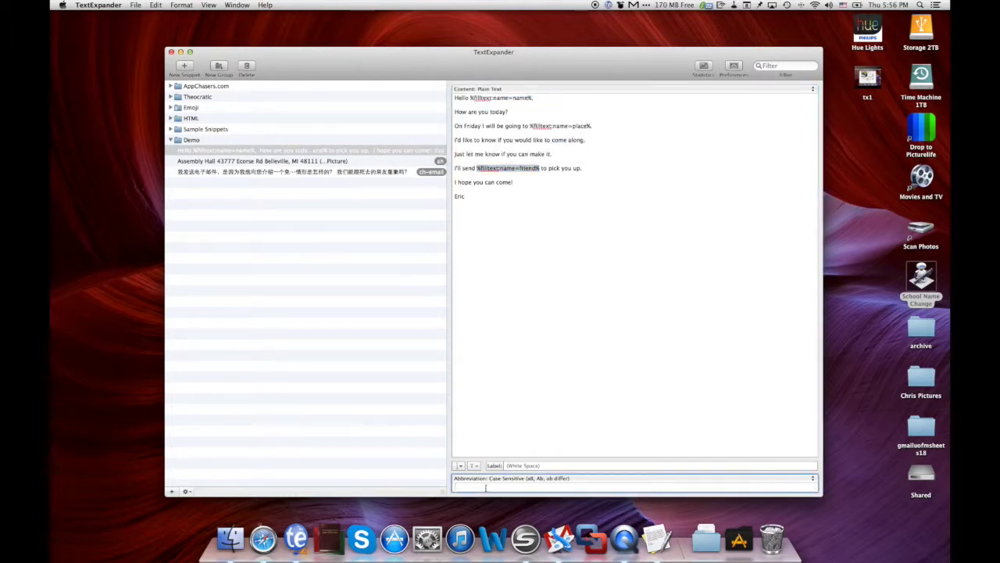
type("ee")
type("ml")
type("ail")
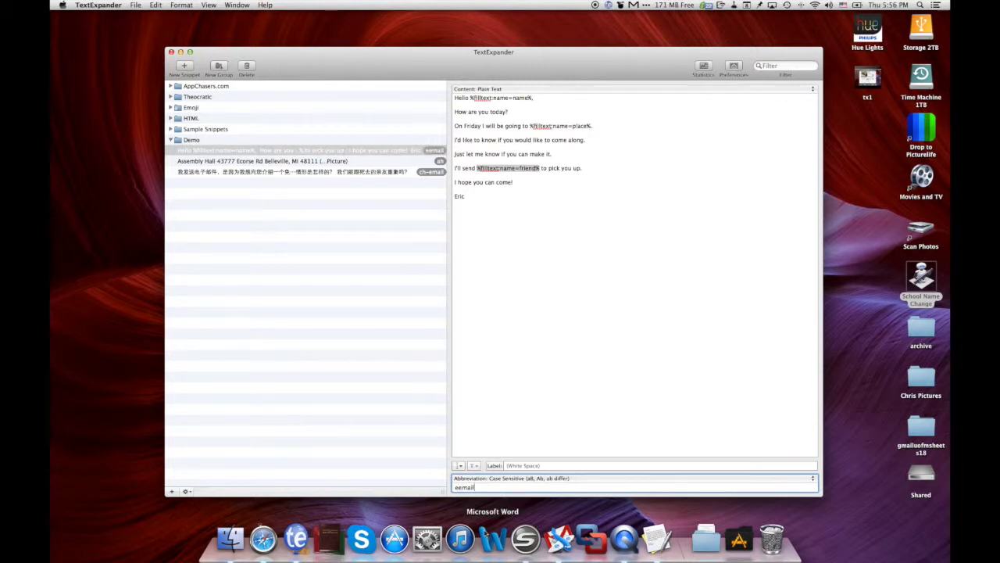
left_click(483, 395)
Switch to Mailplane, clear the new message's body and expand the "eemail" snippet there.
left_click(563, 538)
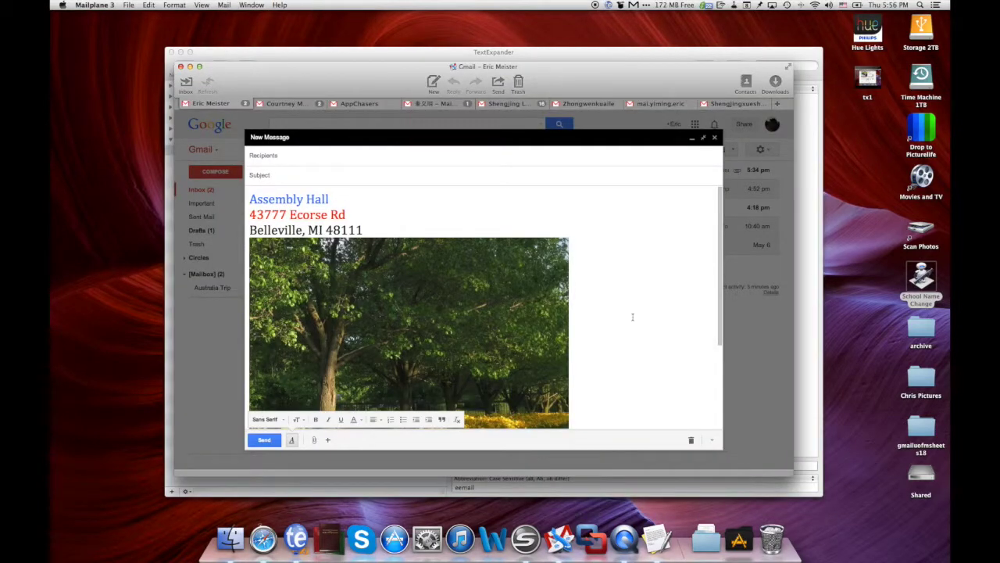
key("super+a")
key("BackSpace")
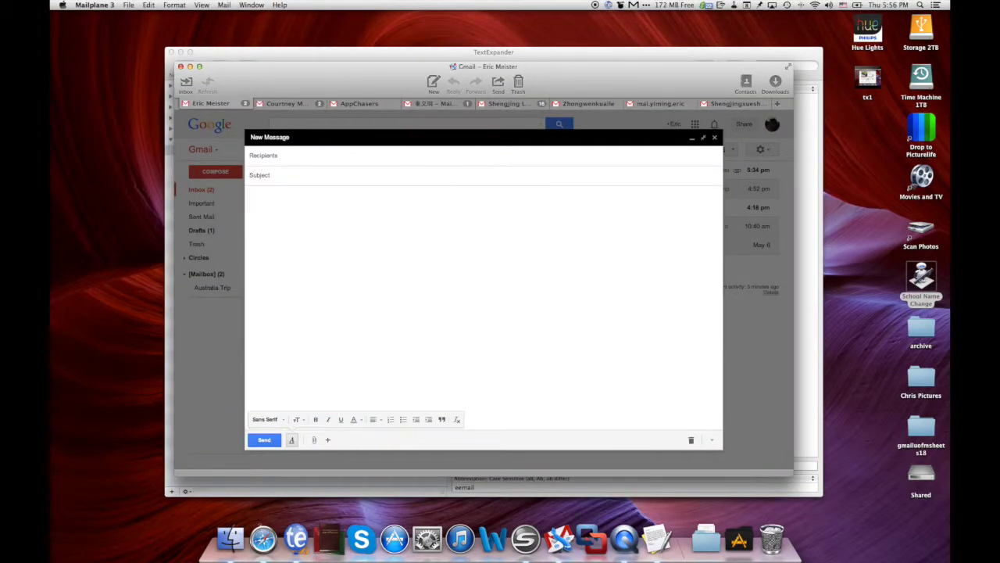
type("eemail")
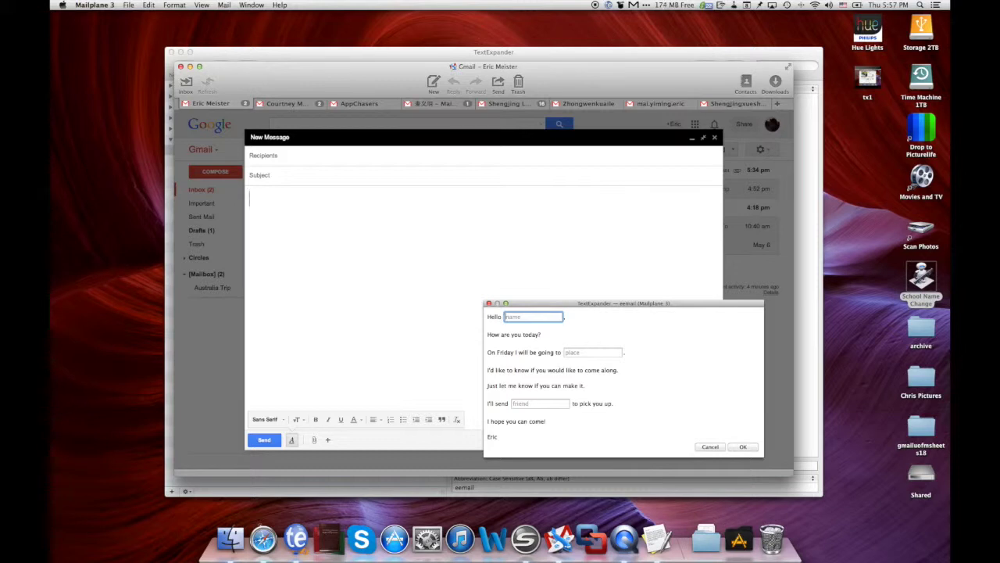
Fill in the recipient's name, "the Tiger's game" as the place and the friend's name, and insert the completed invitation into the message.
type("Mark")
key("Tab")
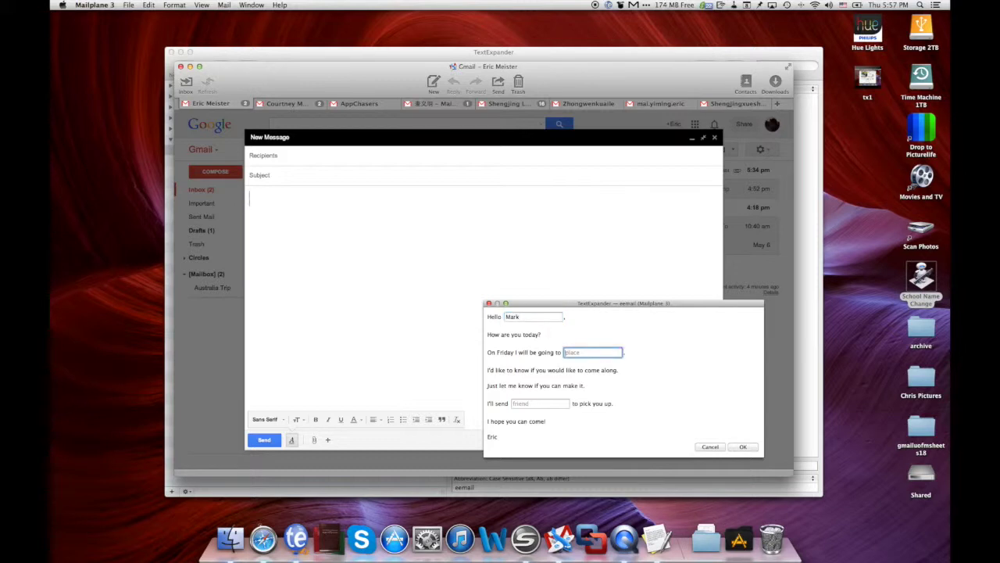
type("the Tiger's game")
key("Tab")
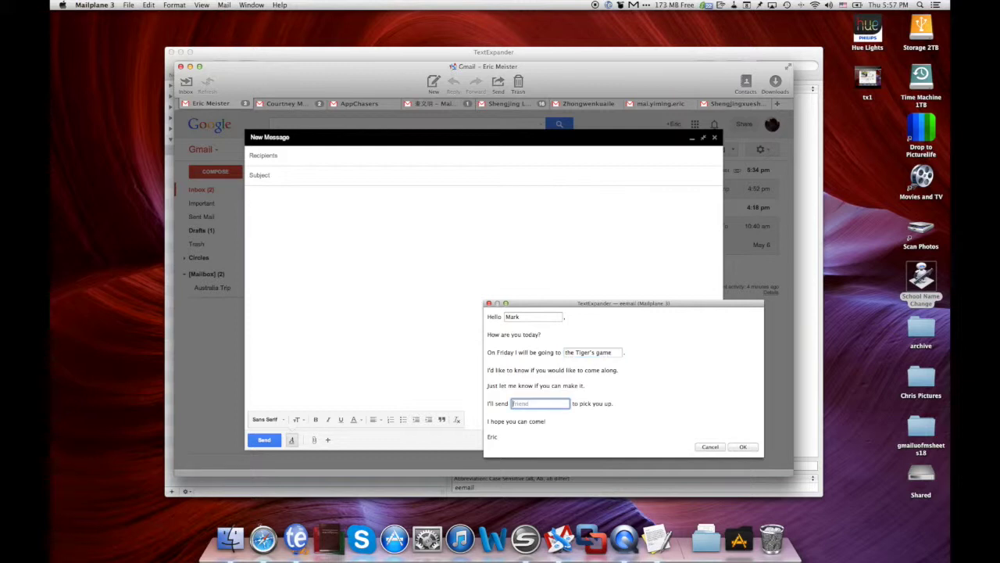
type("Lance")
left_click(739, 447)
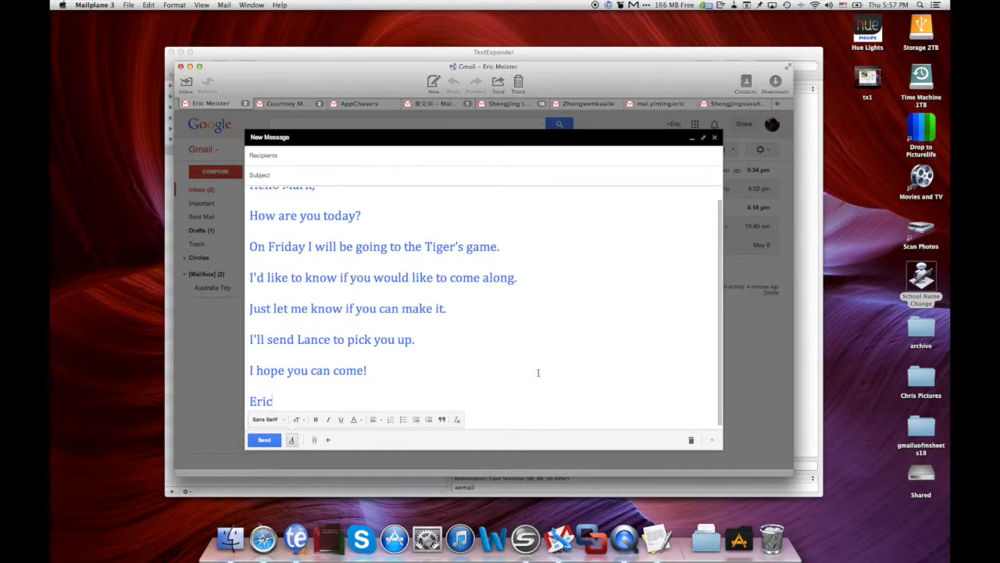
scroll(538, 373, "up", 1)
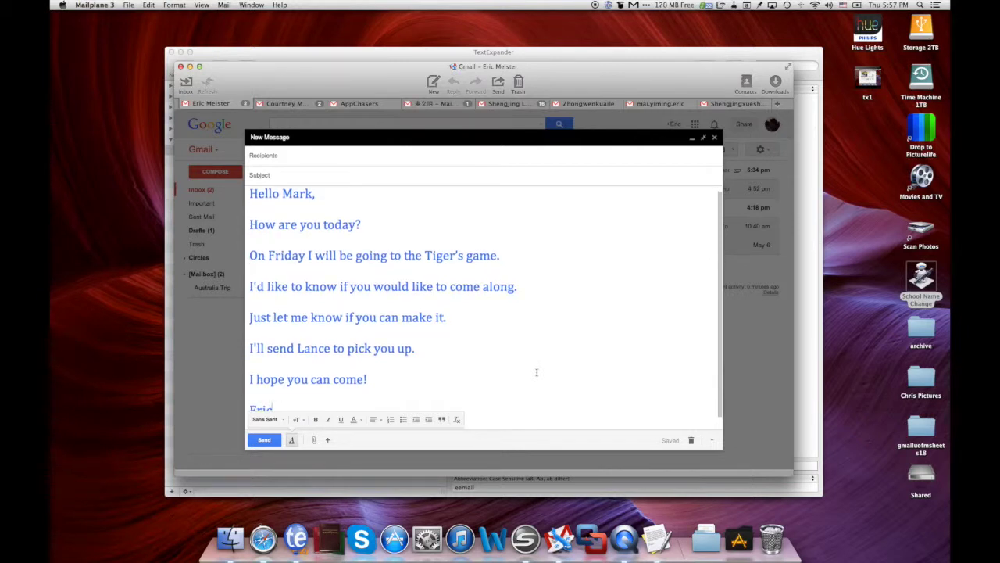
scroll(536, 372, "up", 1)
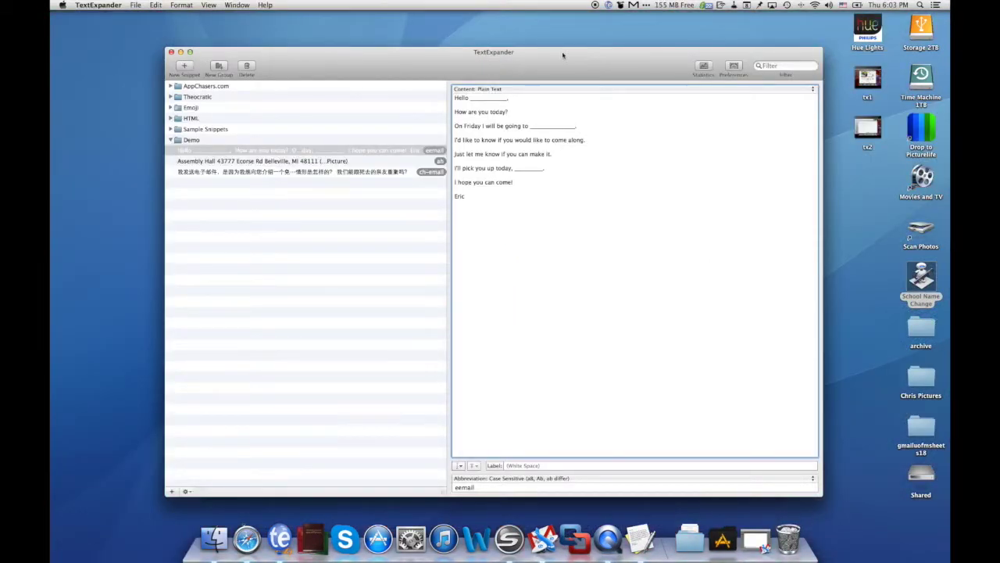
In TextExpander's "eemail" snippet, replace the blank after "Hello" with a single-line fill-in field named "name".
double_click(483, 98)
left_click(459, 465)
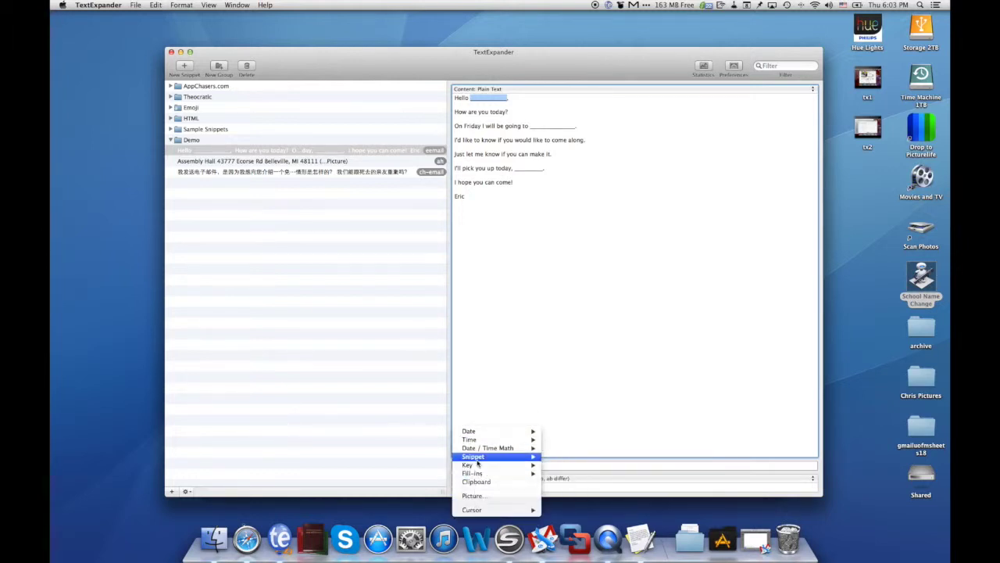
mouse_move(478, 474)
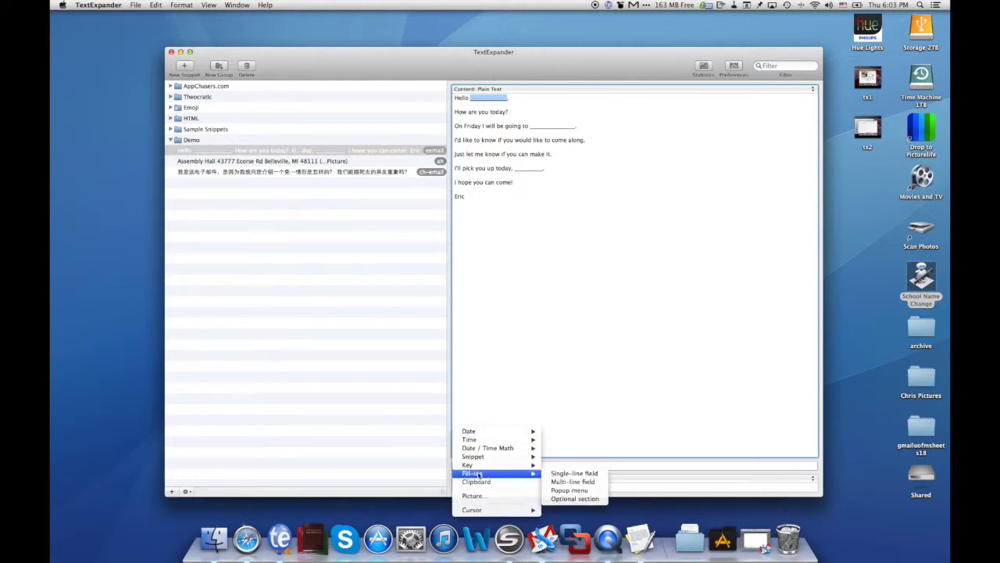
left_click(556, 474)
type("name")
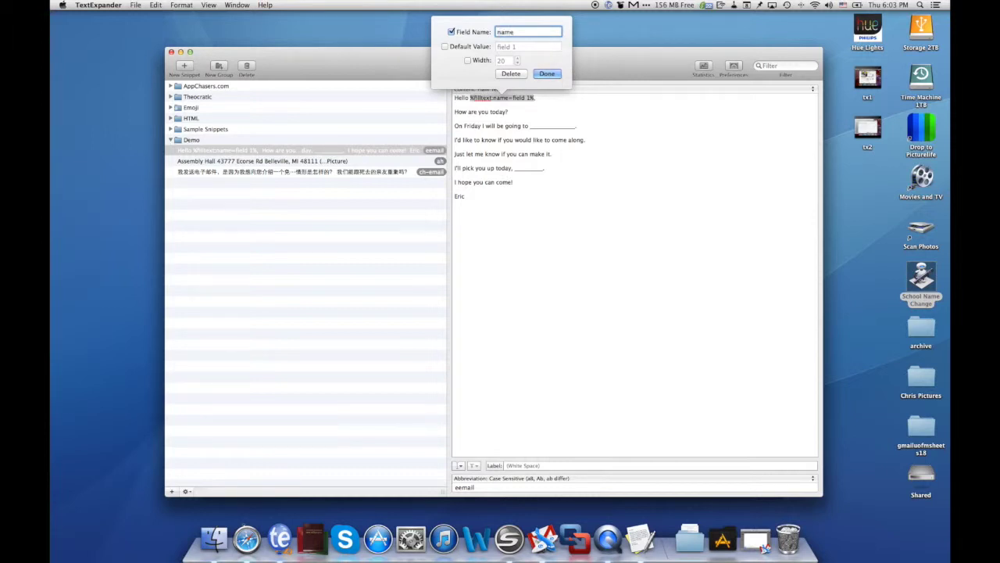
key("Return")
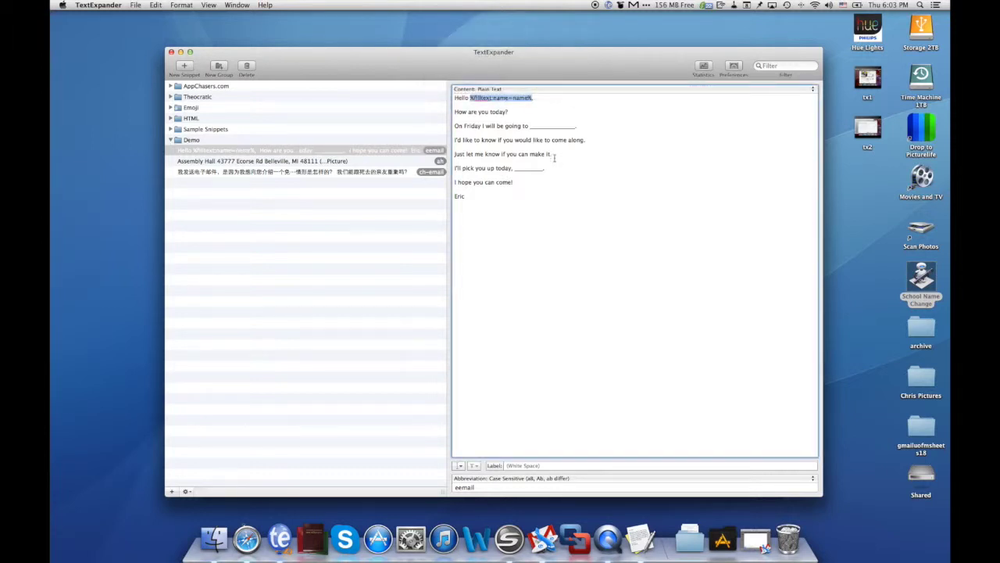
Replace the blank after "On Friday I will be going to" with a popup menu fill-in named "game".
double_click(543, 127)
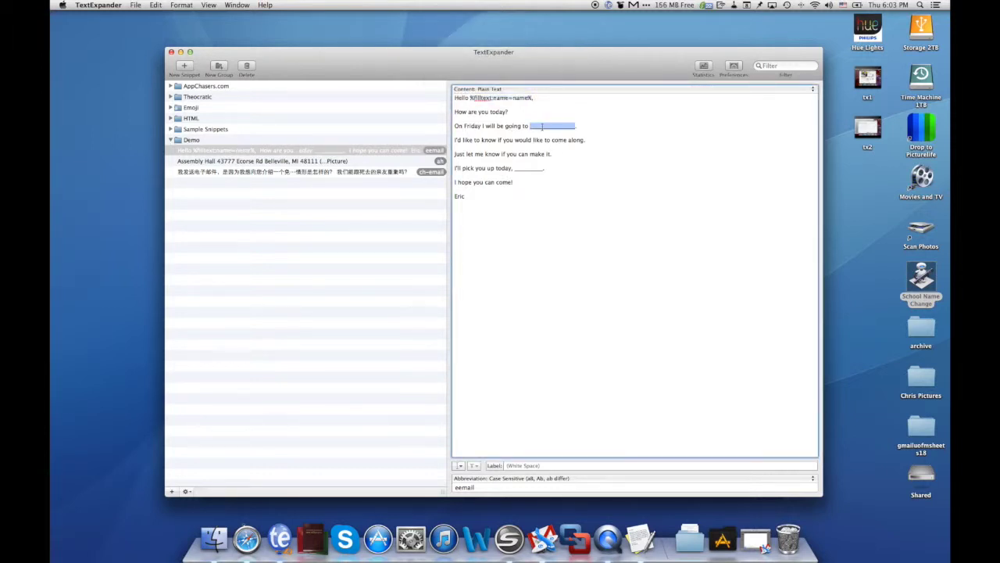
left_click(460, 466)
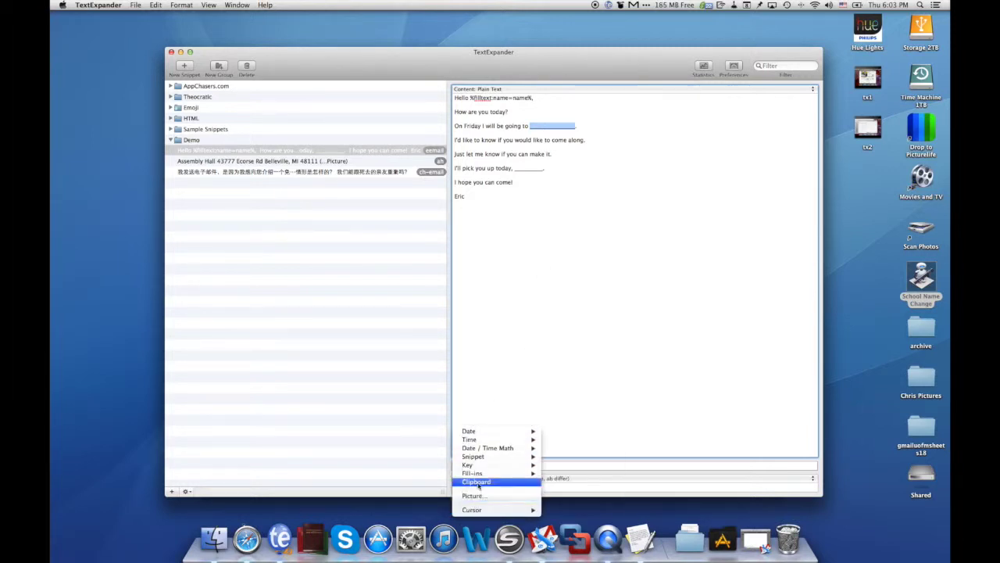
mouse_move(484, 466)
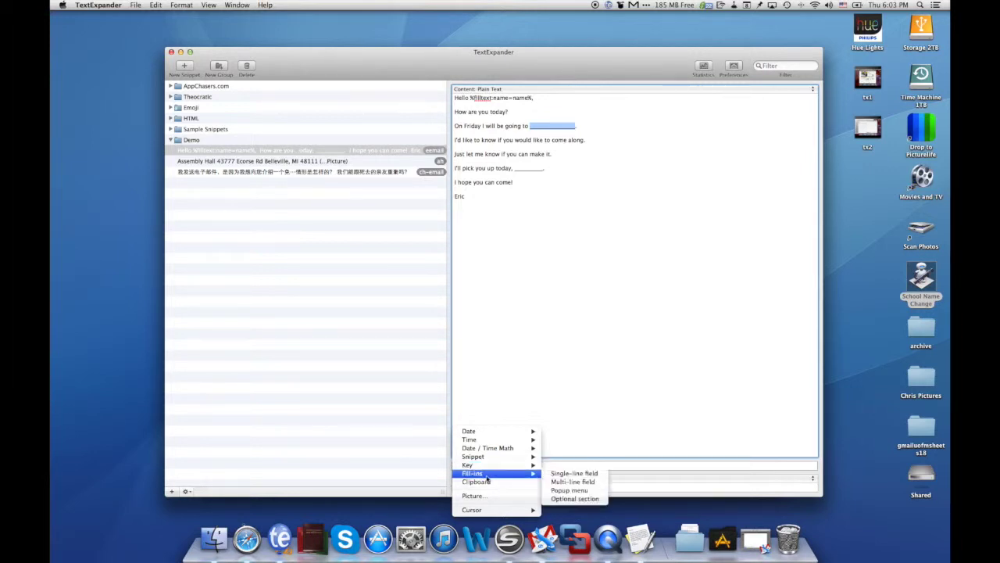
left_click(565, 490)
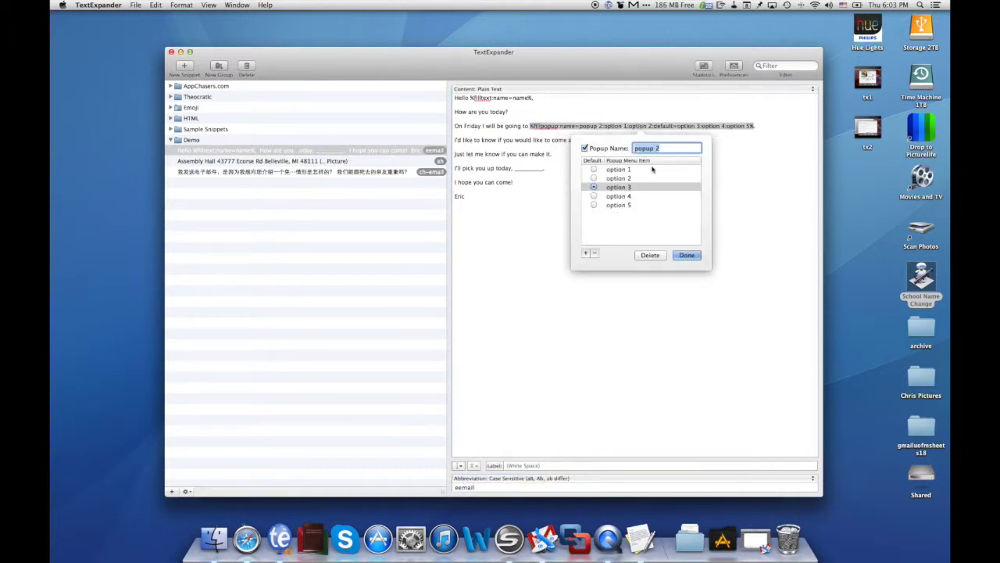
type("game")
Rename the popup's first three options "Tiger's game", "Lion's game" and "Pistons' game".
left_click(637, 169)
left_click(637, 169)
key("super+a")
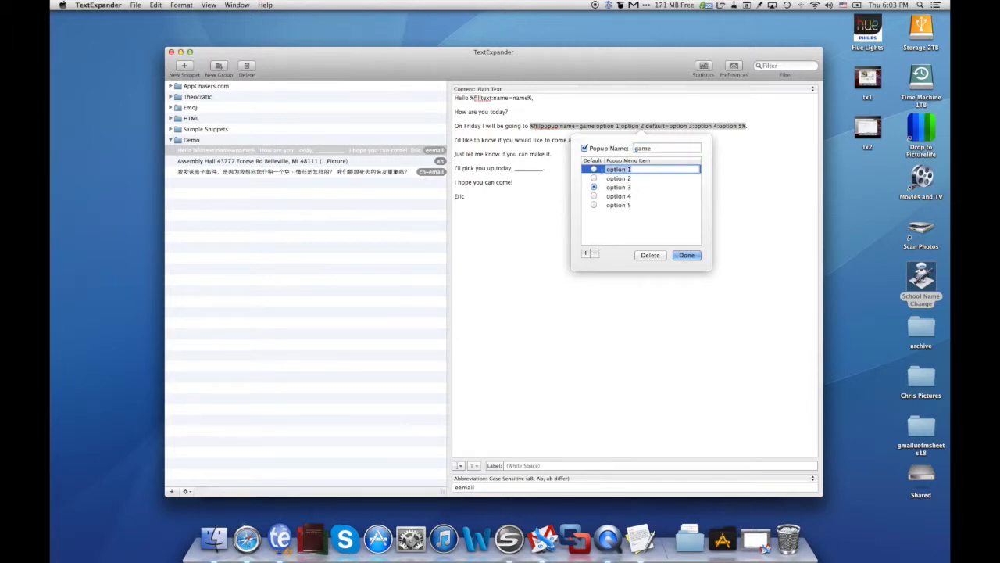
type("Tiger's")
type(" a")
type("ame")
key("Tab")
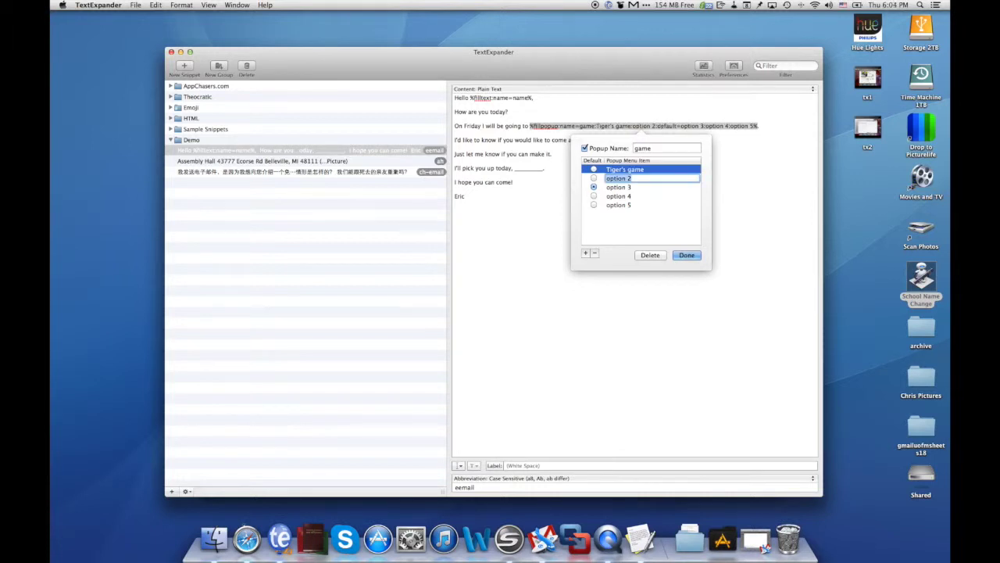
type("Lion's game")
key("Tab")
type("Pi")
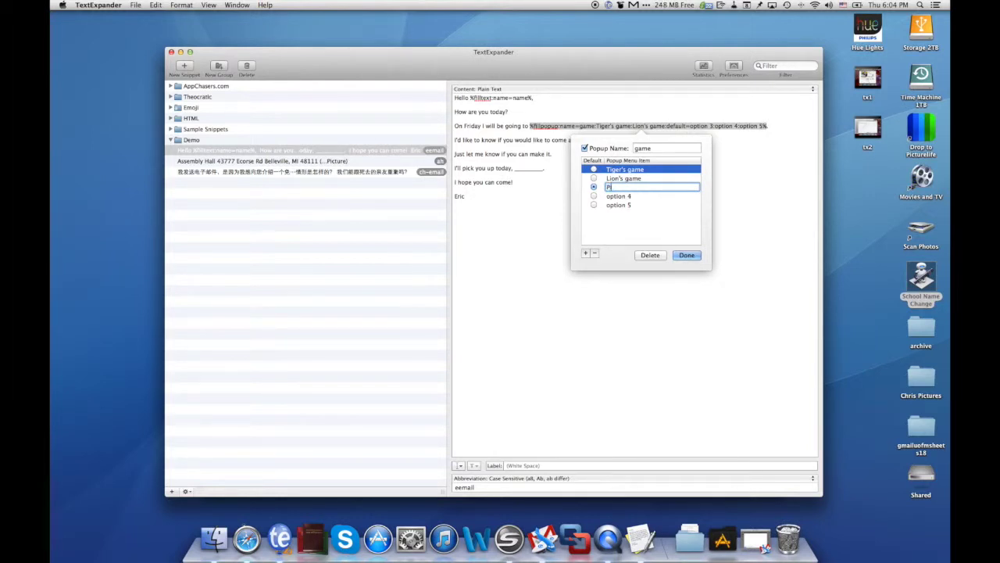
type("stons' game")
Remove the unused options 4 and 5 from the "game" popup and finish its setup.
left_click(616, 196)
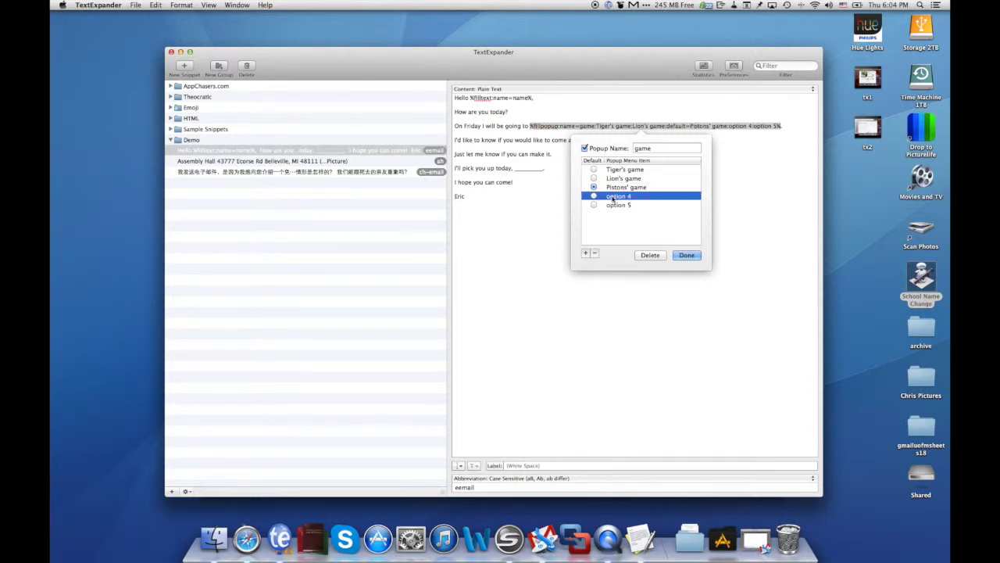
left_click(593, 253)
left_click(617, 198)
left_click(595, 253)
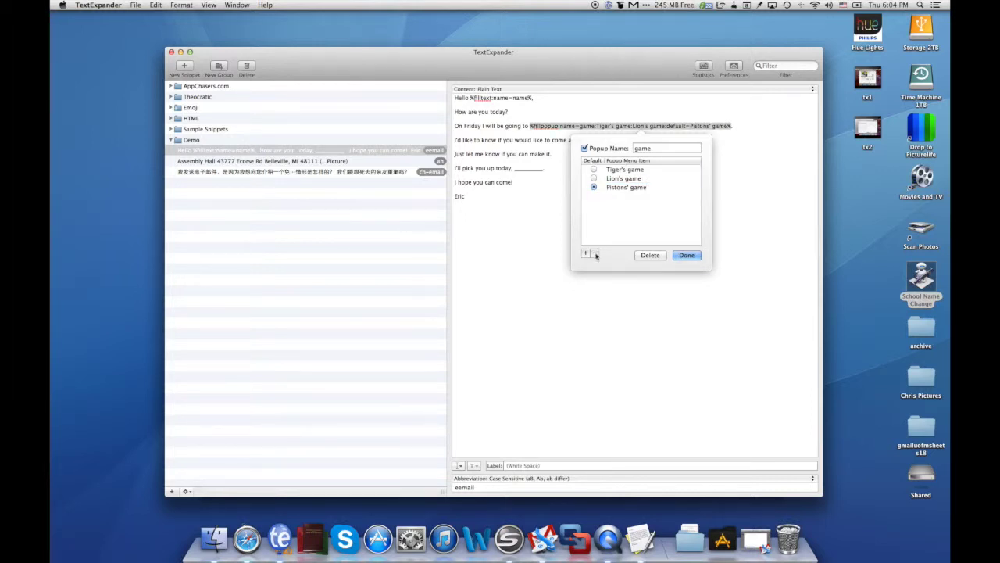
left_click(688, 255)
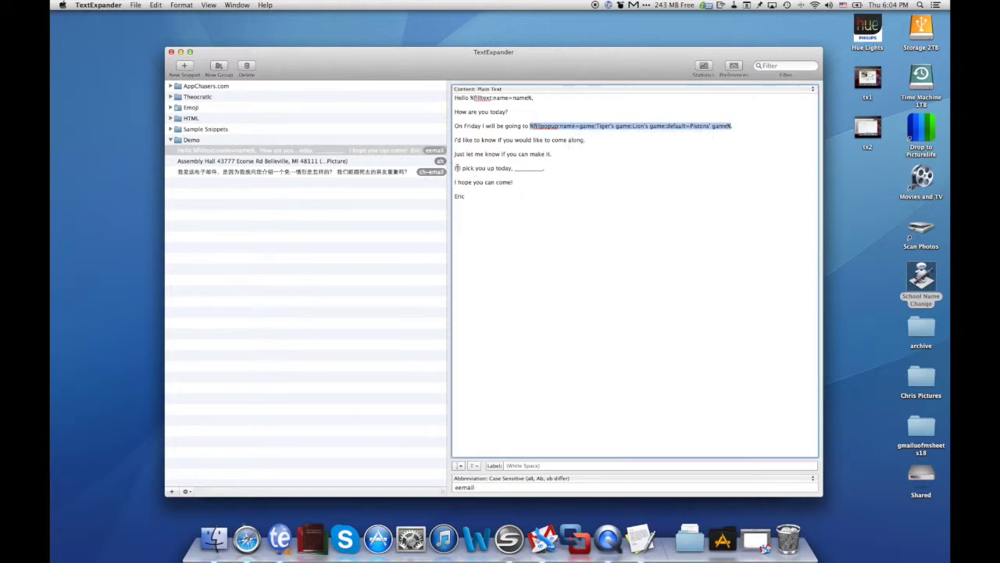
Replace the blank after "I'll pick you up today," with the full month name and two-digit day macros, separated by a comma.
double_click(523, 167)
left_click(459, 467)
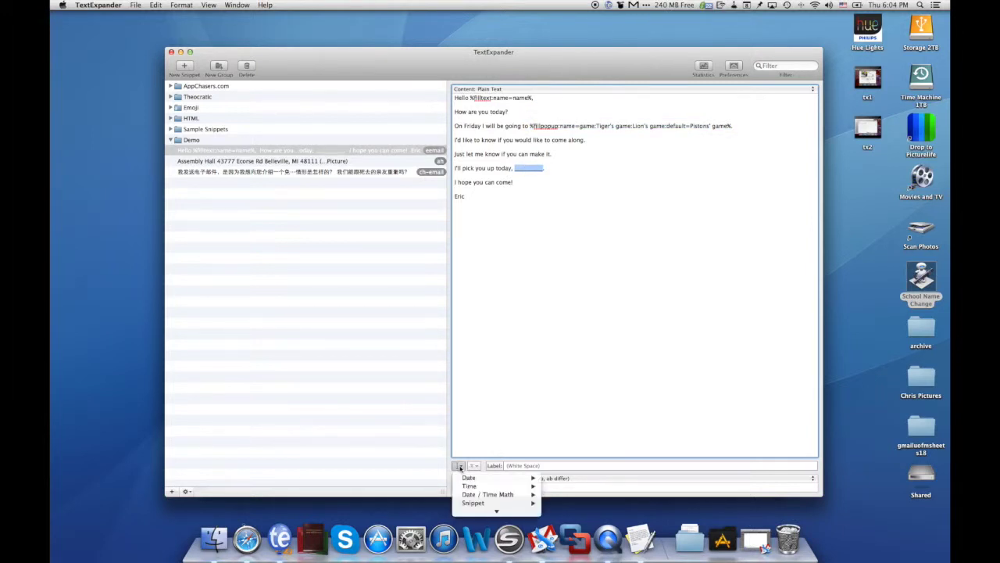
mouse_move(467, 478)
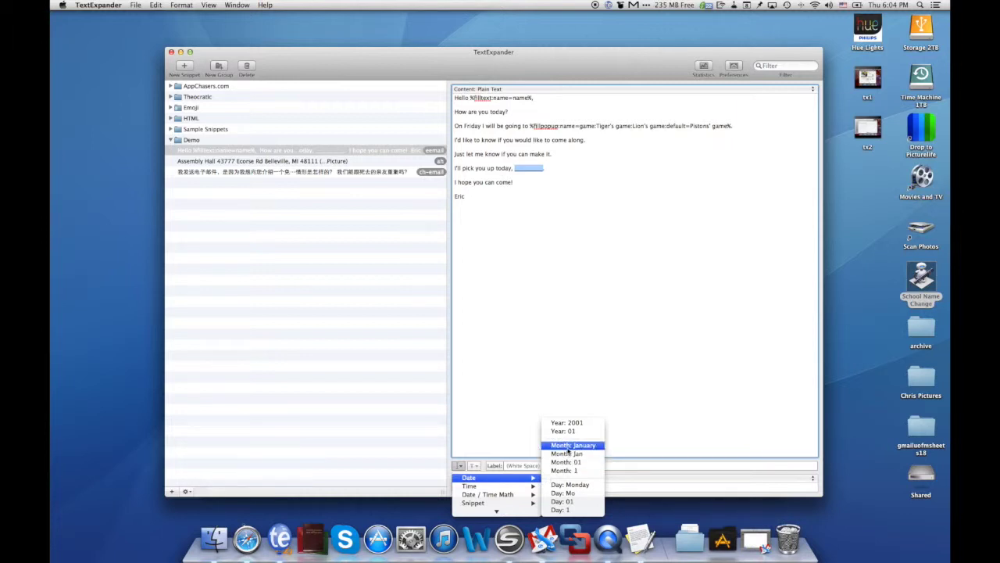
left_click(568, 446)
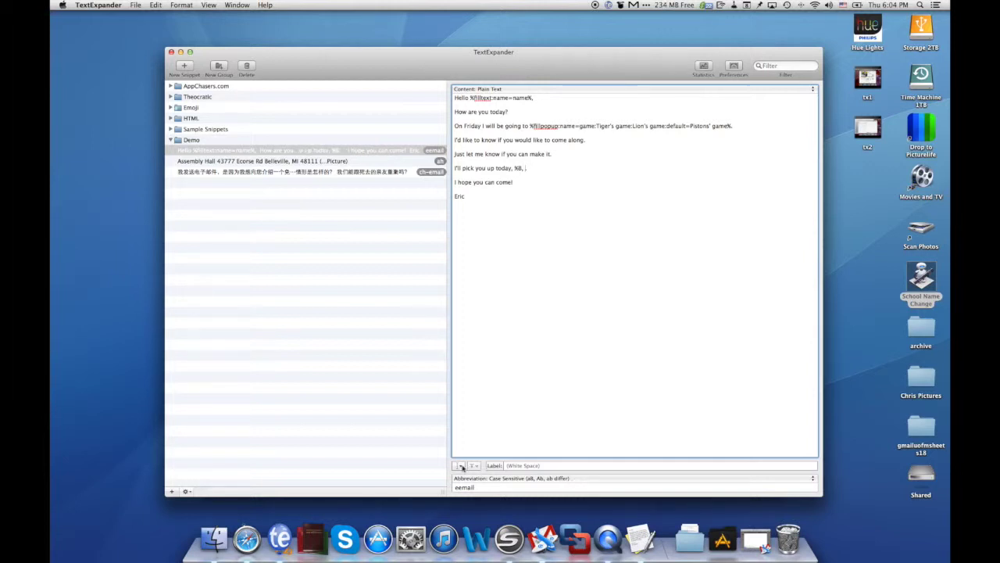
left_click(459, 465)
mouse_move(524, 478)
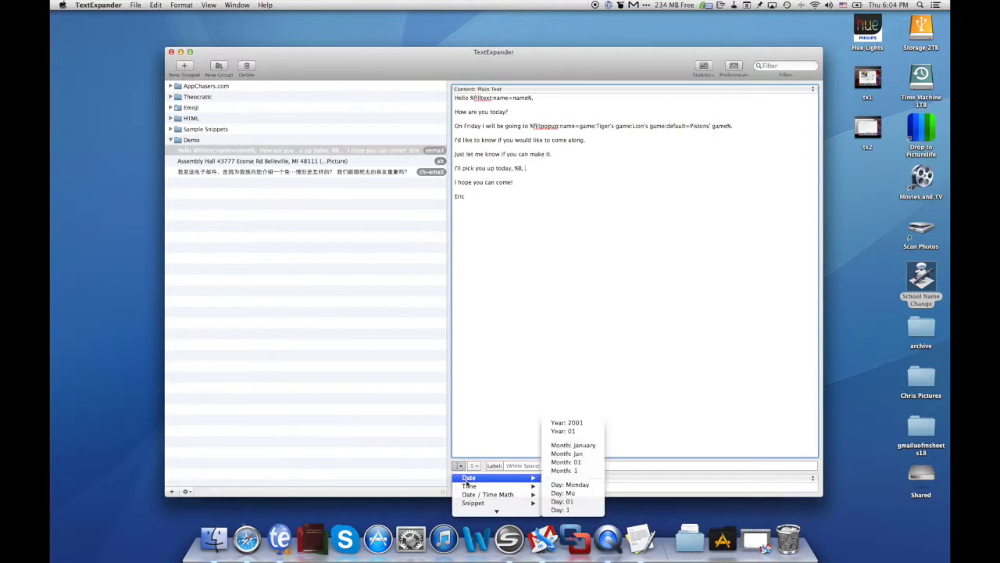
left_click(574, 504)
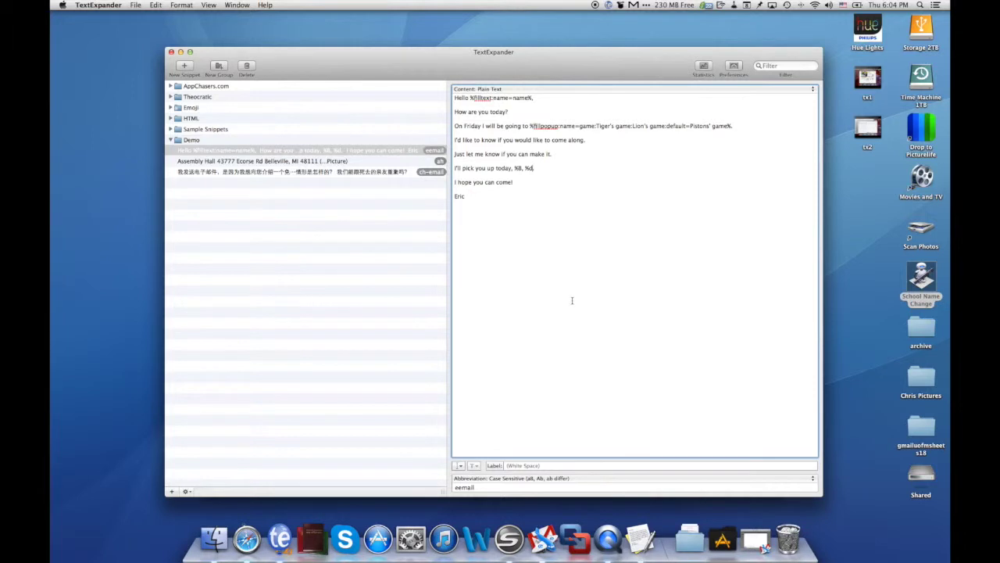
Add a comma and the four-digit year macro after the day macro in the "I'll pick you up today" line.
type(",")
left_click(459, 465)
mouse_move(469, 478)
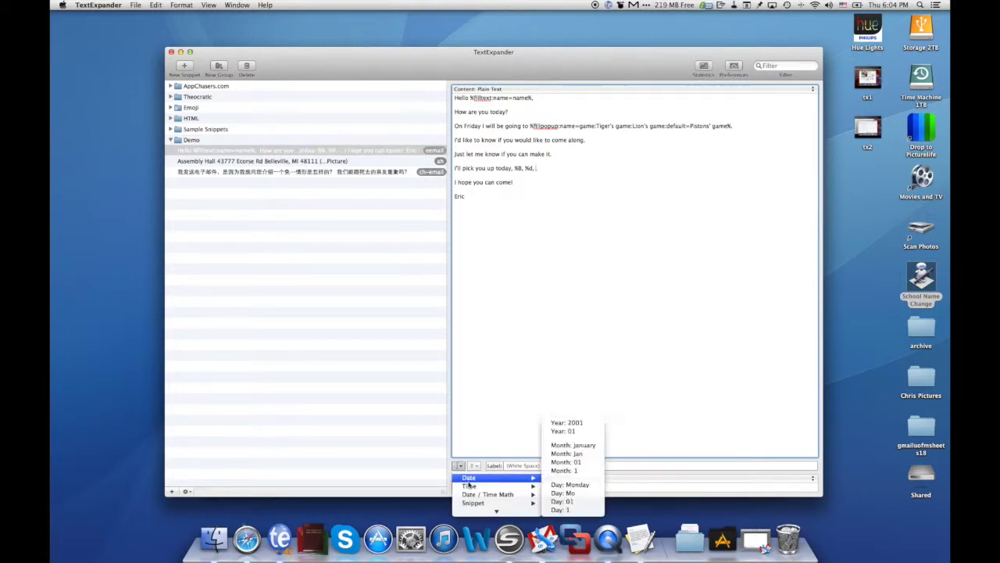
left_click(586, 423)
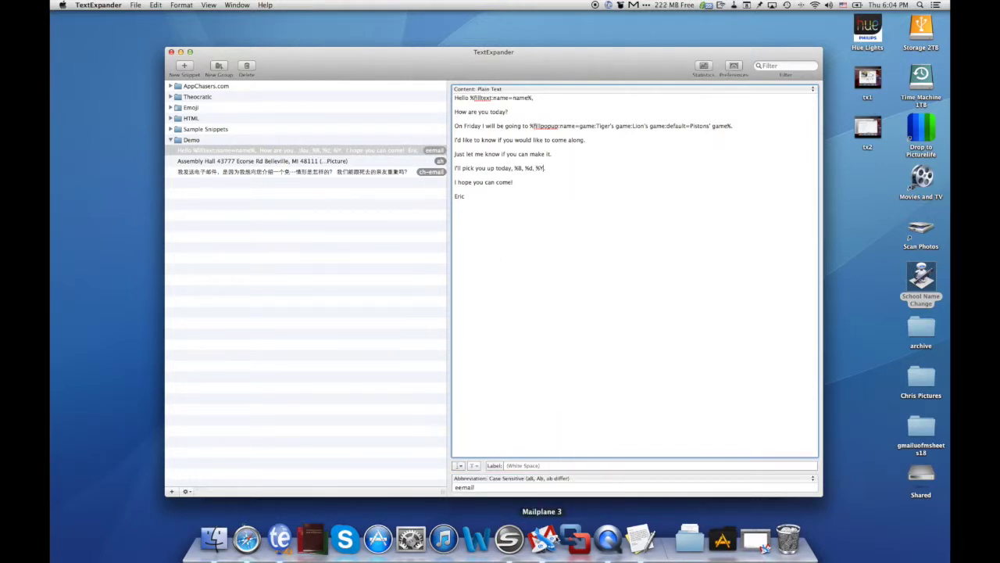
Switch to Mailplane and expand the "eemail" snippet in the new message, filling in the recipient's first name and choosing "Lion's game".
left_click(541, 539)
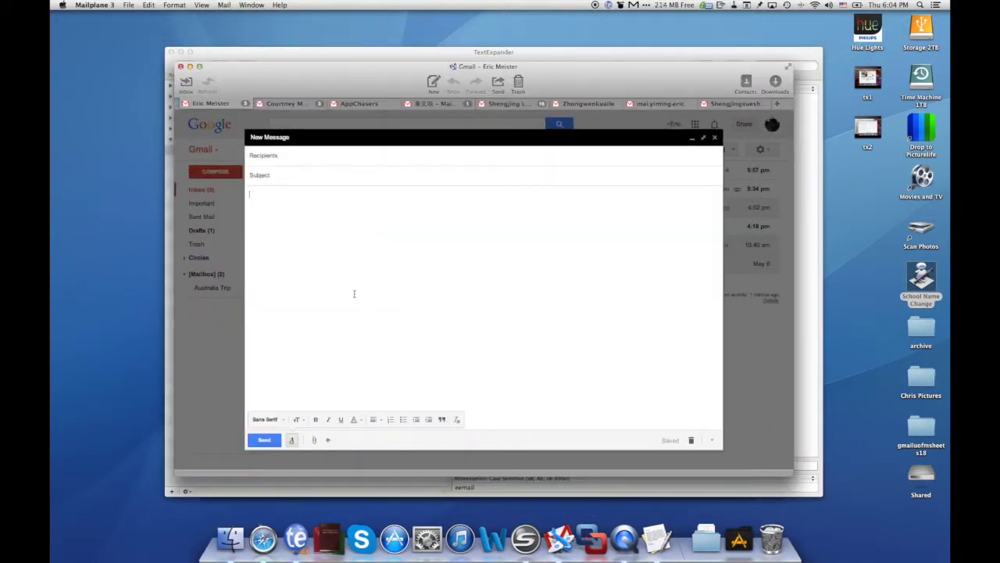
type("eem")
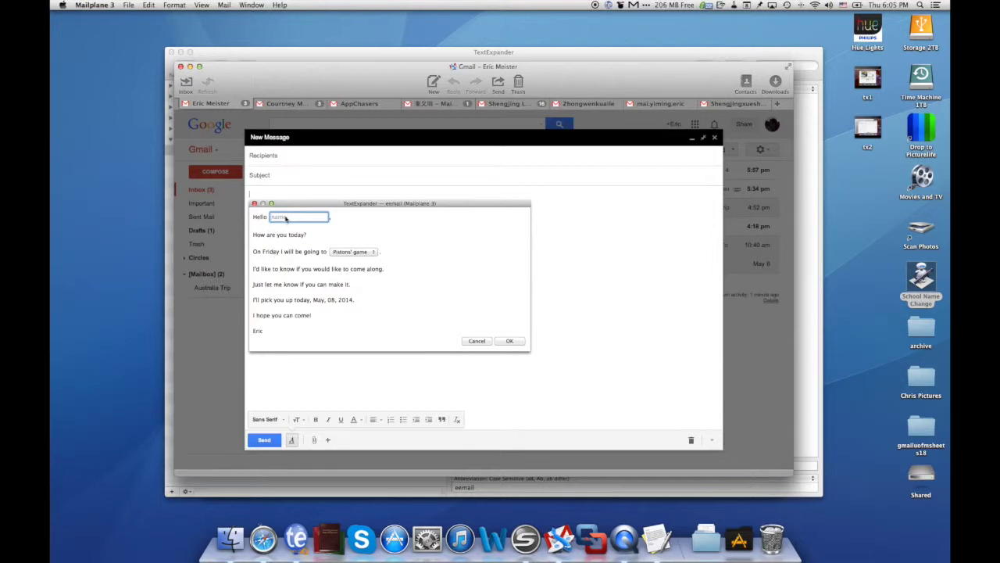
type("Mark")
left_click(344, 253)
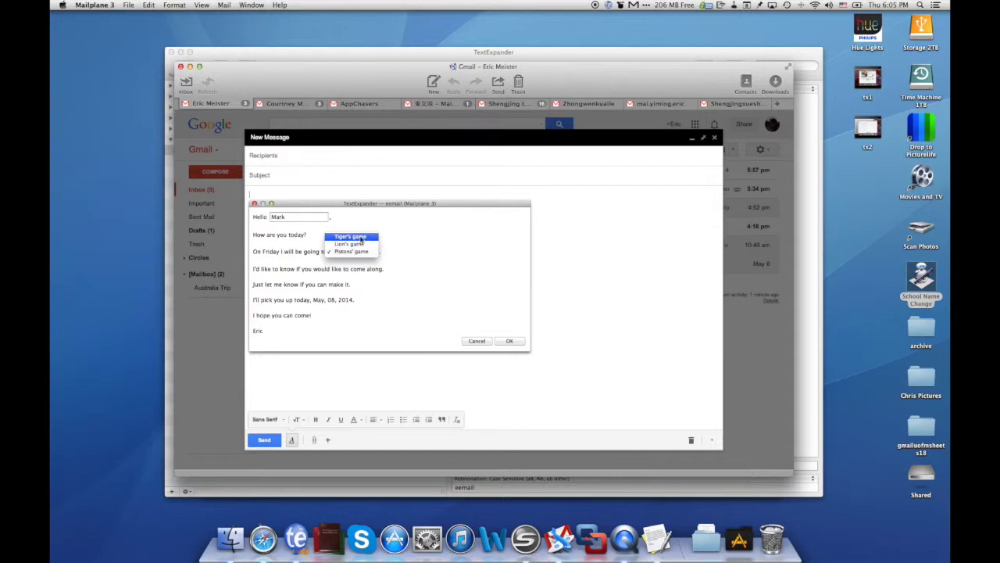
left_click(359, 244)
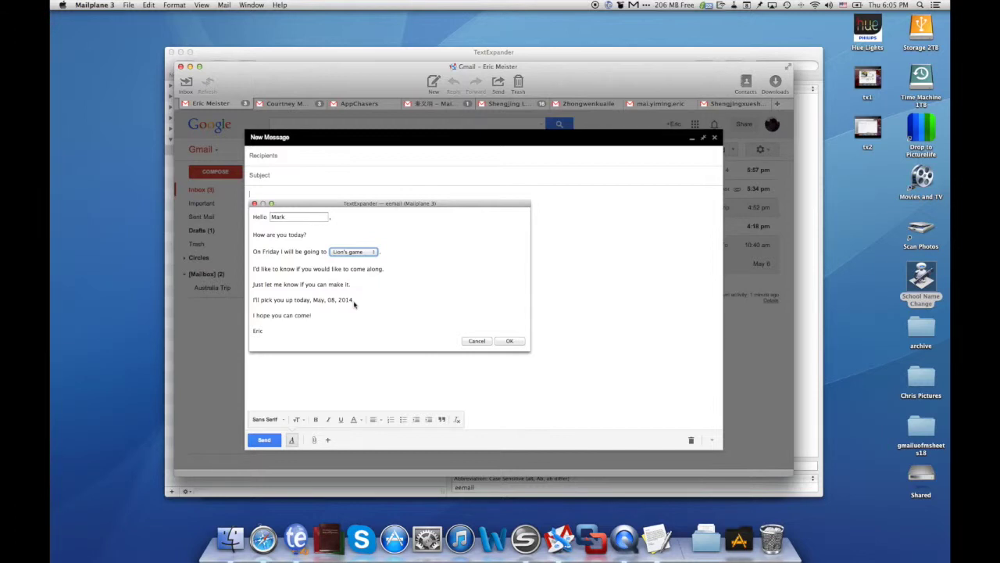
left_click(510, 341)
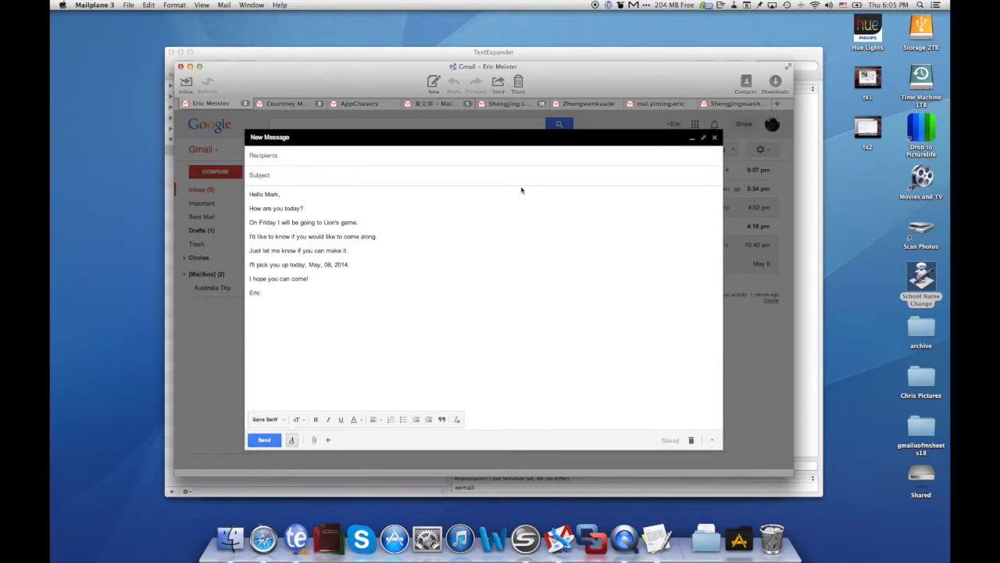
Switch back to TextExpander and hide its window.
left_click(549, 54)
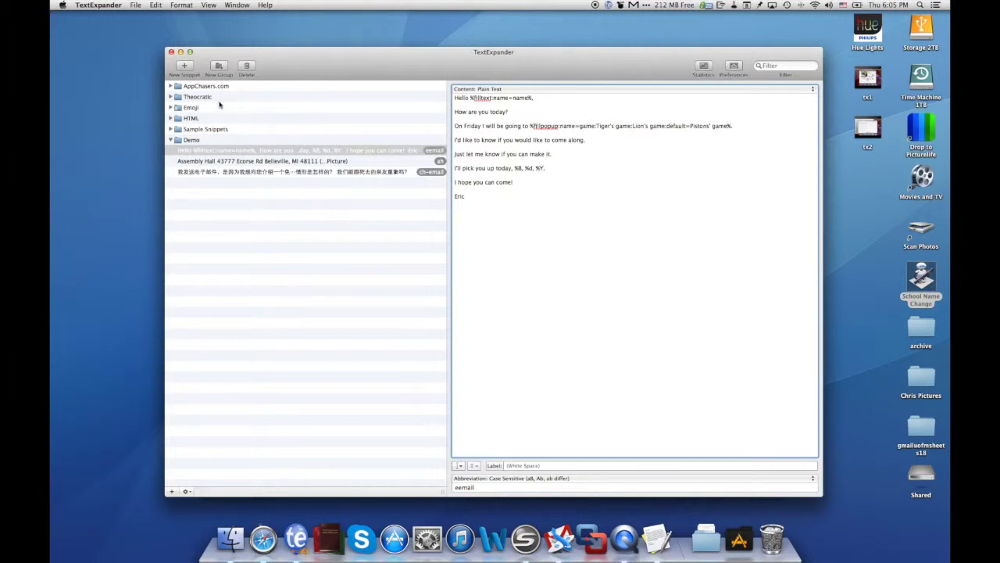
left_click(608, 6)
left_click(608, 6)
left_click(608, 6)
left_click(608, 7)
left_click(608, 6)
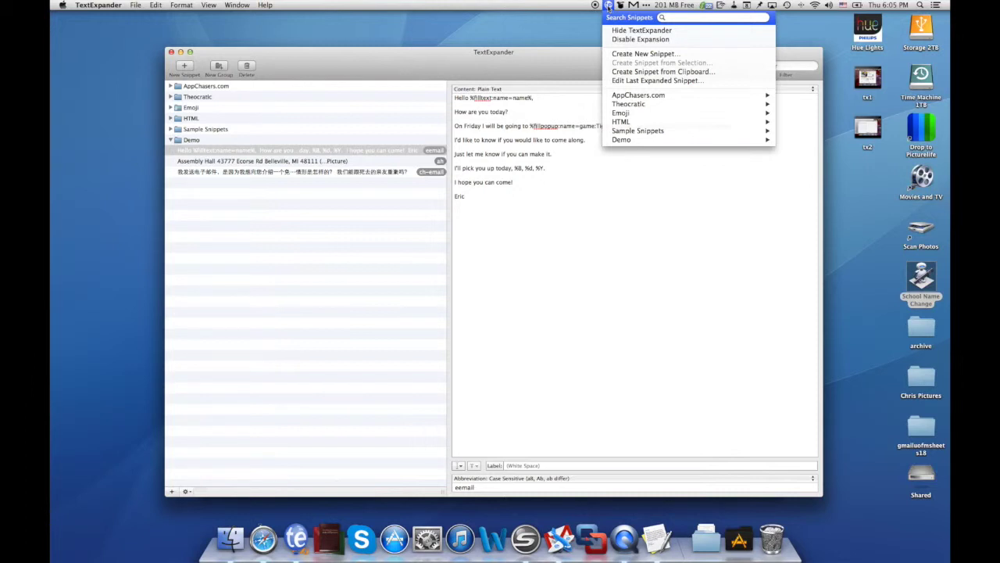
left_click(634, 31)
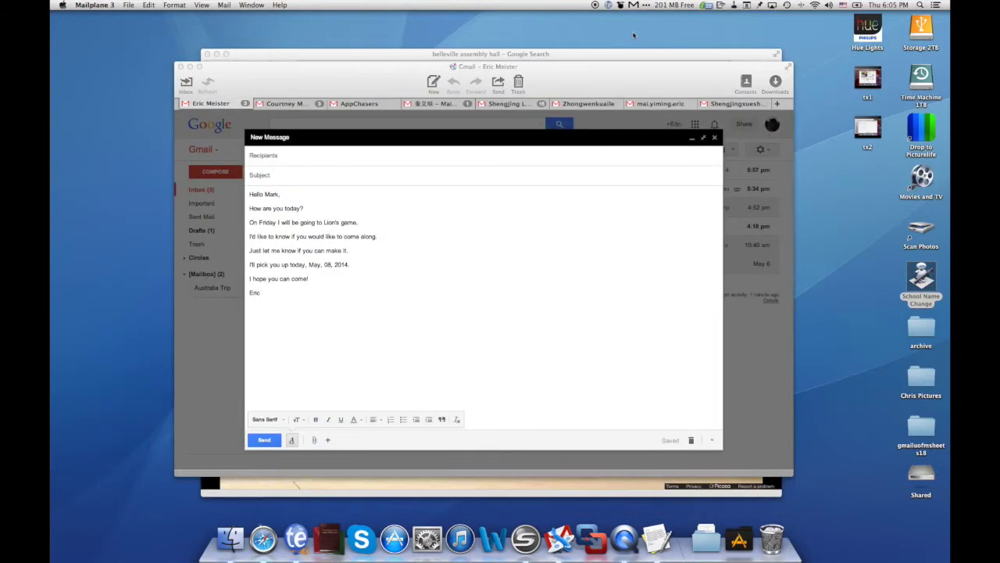
Examine the AppChasers.com group's snippets and abbreviations without opening the main TextExpander window.
left_click(608, 6)
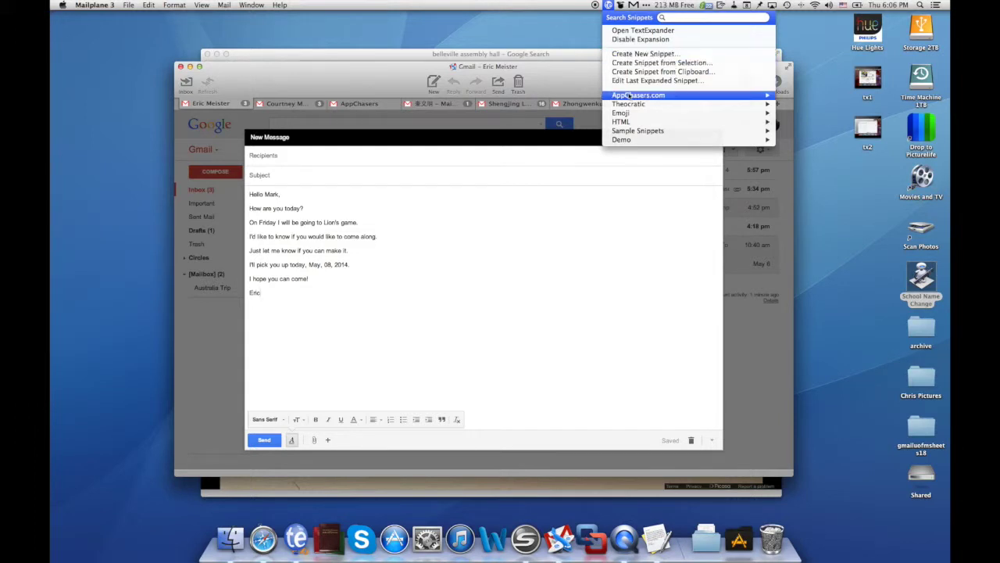
mouse_move(629, 95)
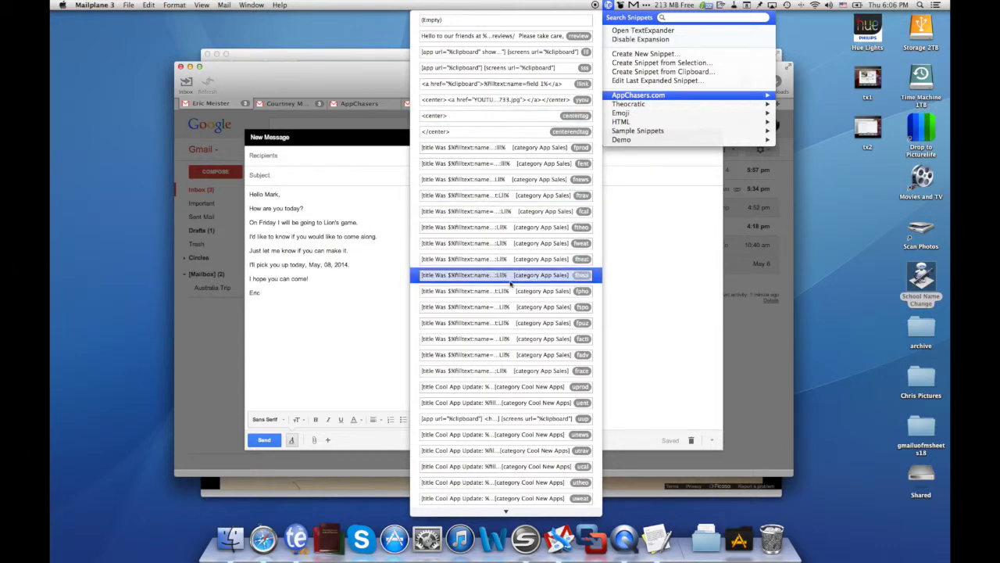
scroll(511, 285, "down", 2)
scroll(539, 250, "up", 2)
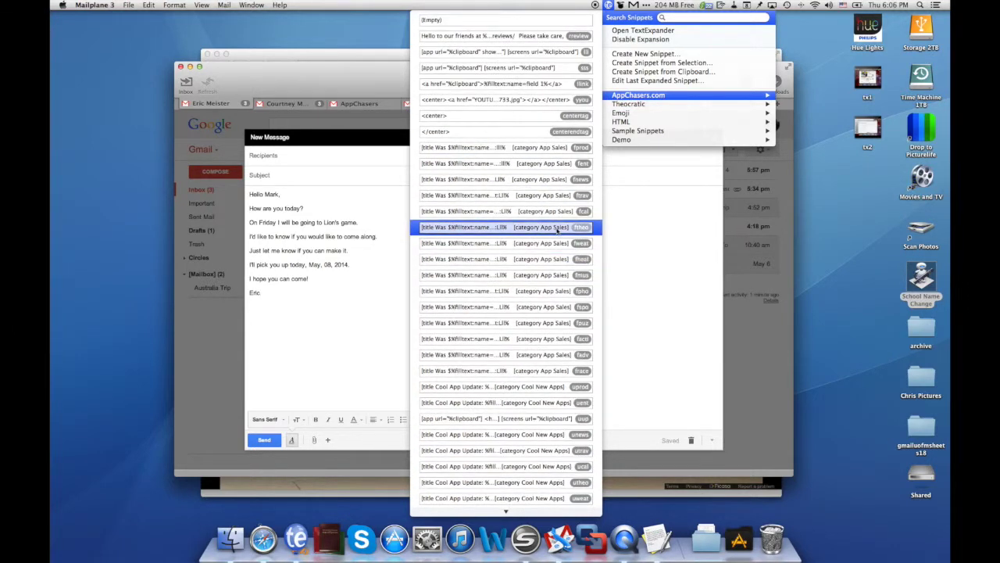